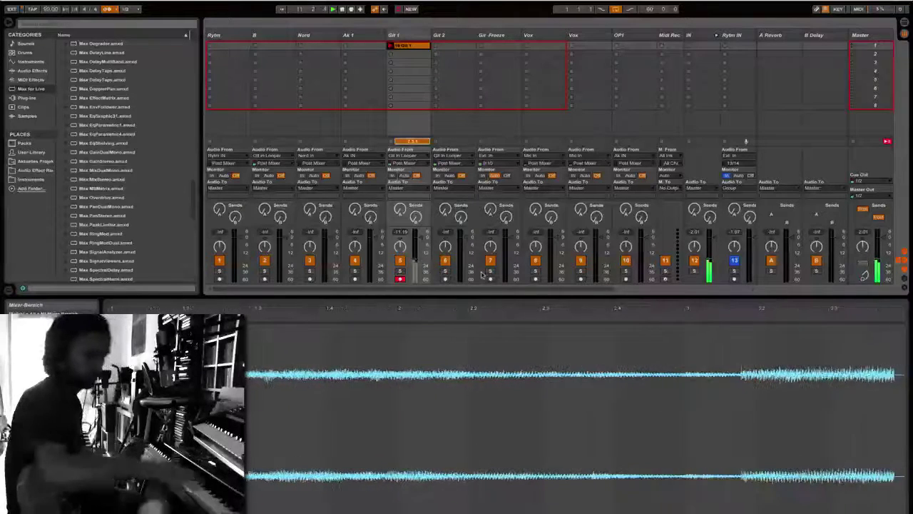
Delete the rejected guitar takes from the Git 1 slot in scene 1
key(Delete)
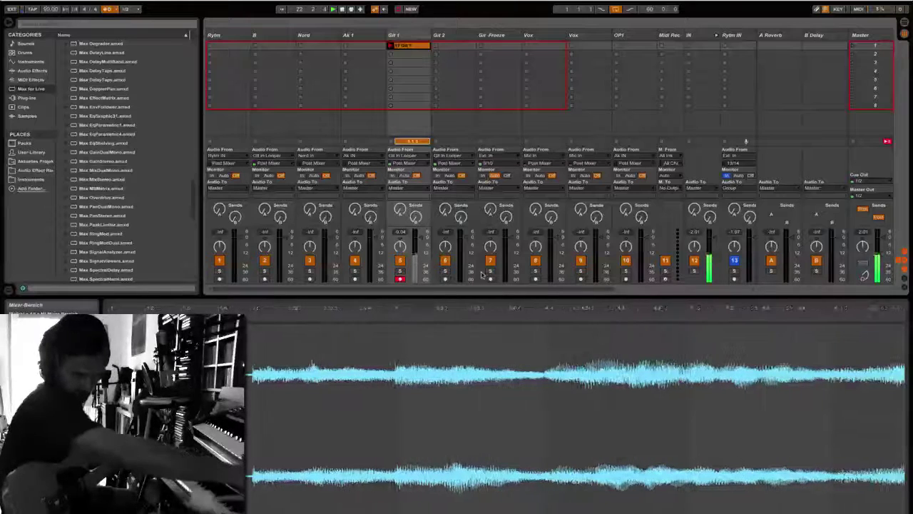
key(Delete)
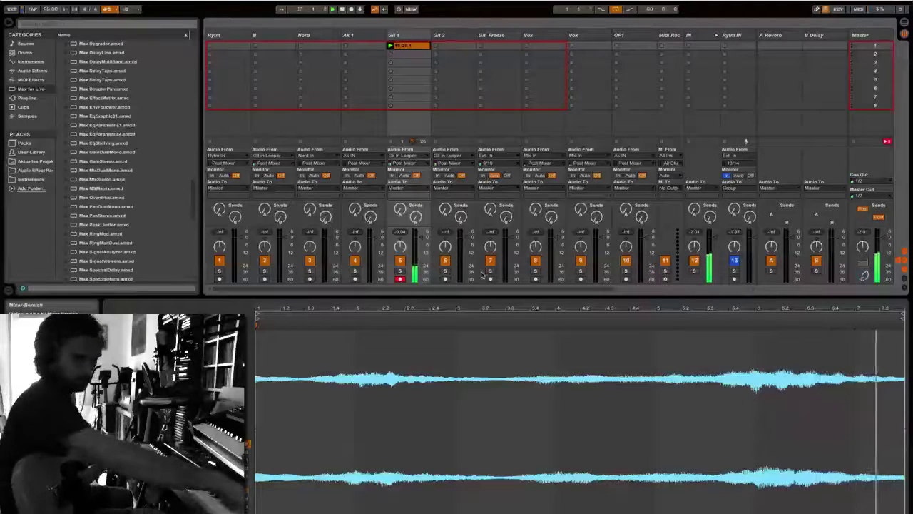
key(Delete)
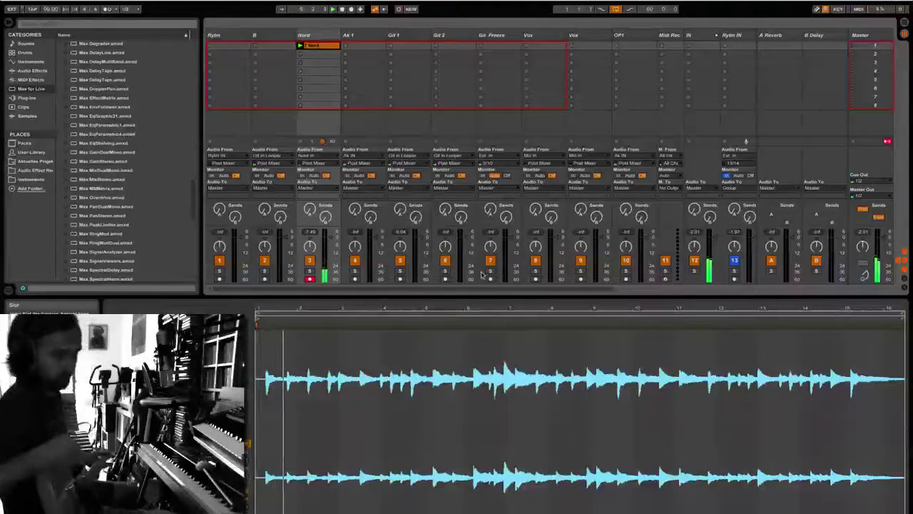
Go from the Nord track past Ak 1 to Git 1 and start recording a guitar loop in its scene 1 slot
key(Right)
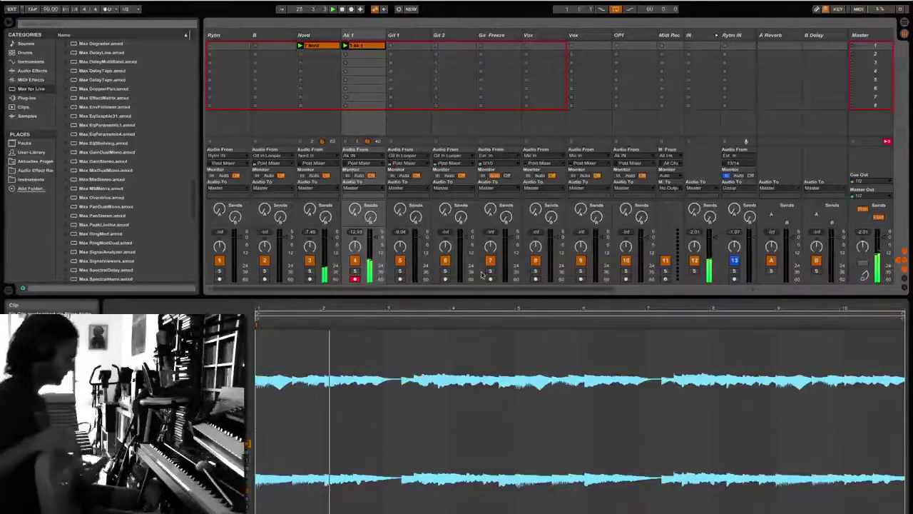
key(Right)
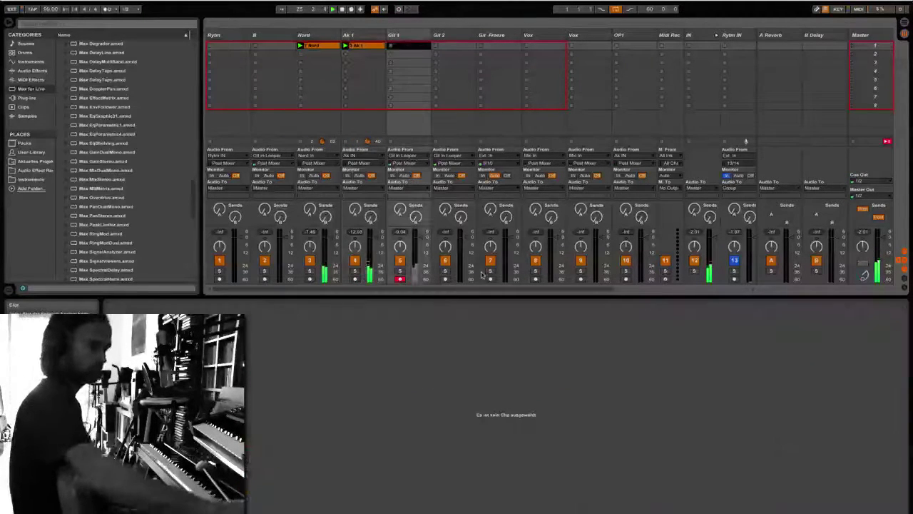
key(Return)
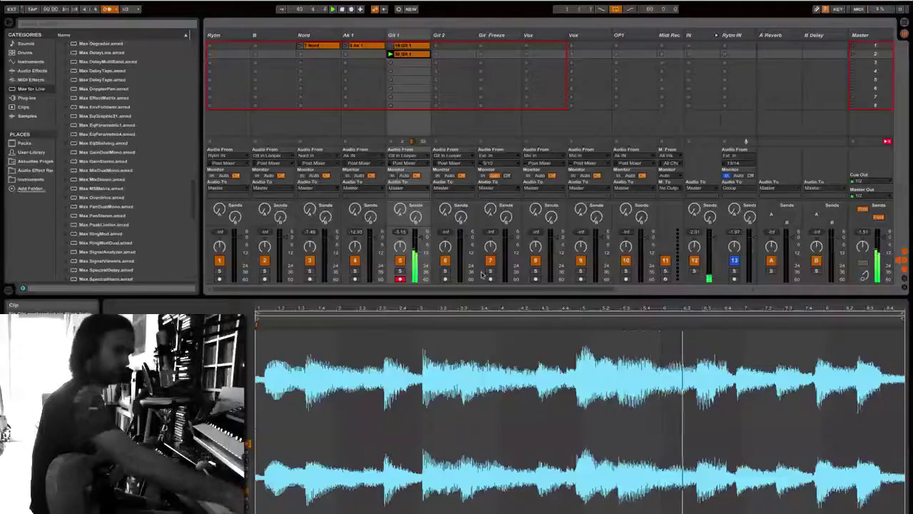
Discard the unwanted guitar takes in the Git 1 slot of scene 2, restarting the recording after each one
key(Delete)
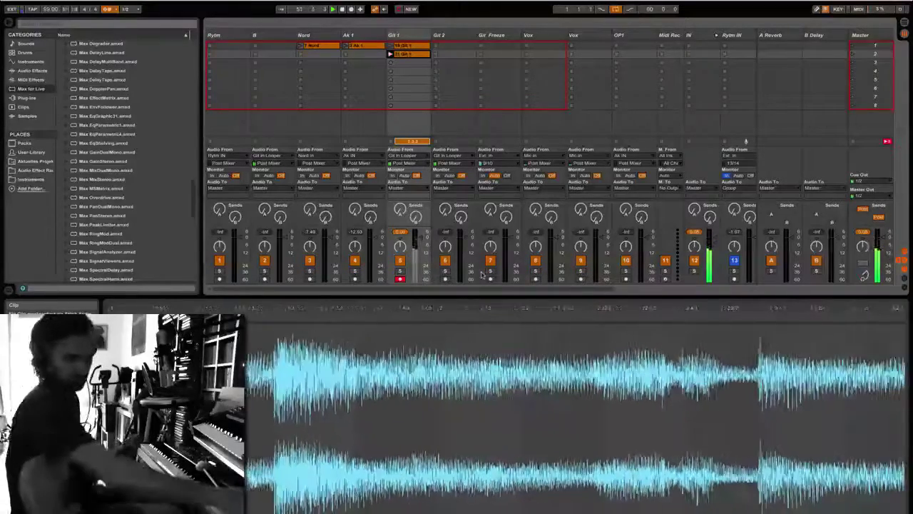
key(ctrl+z)
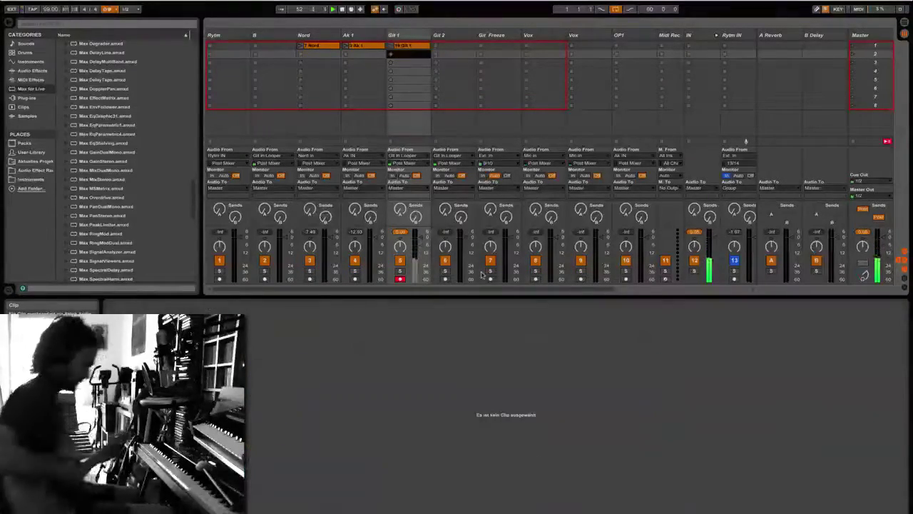
key(Return)
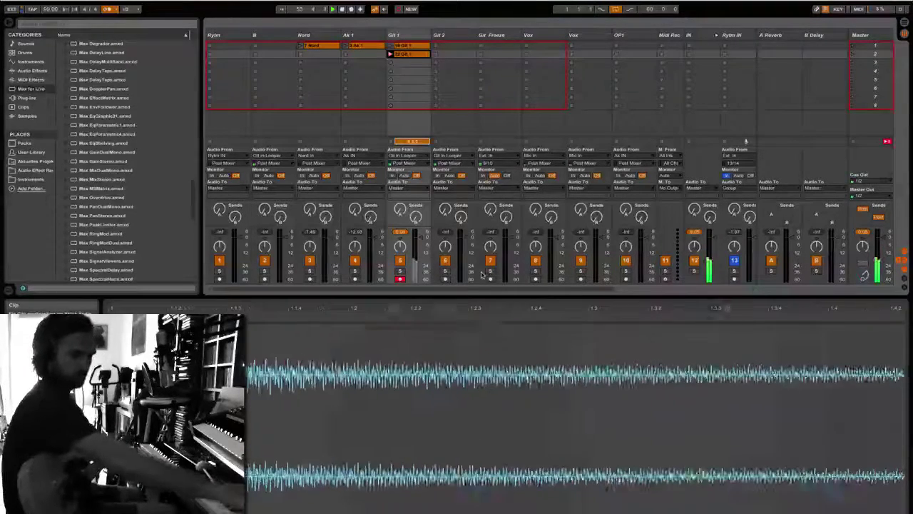
key(ctrl+z)
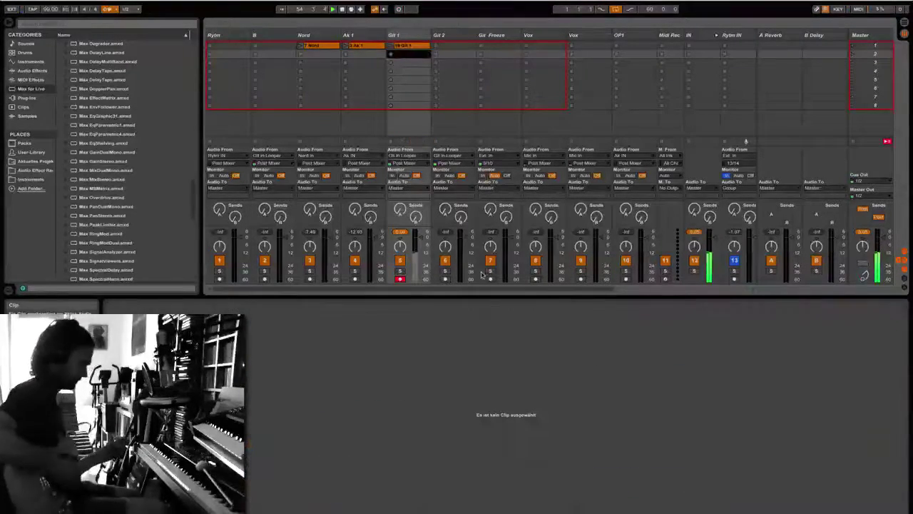
key(Return)
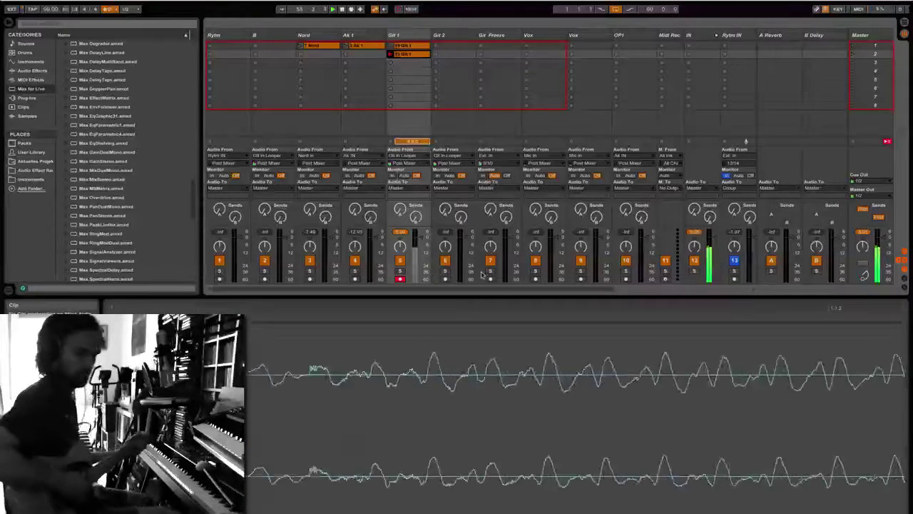
key(ctrl+z)
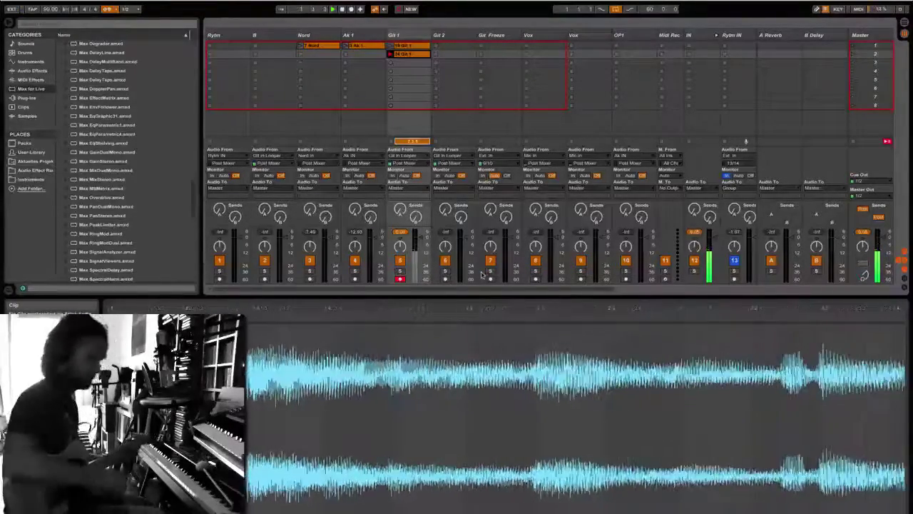
key(Delete)
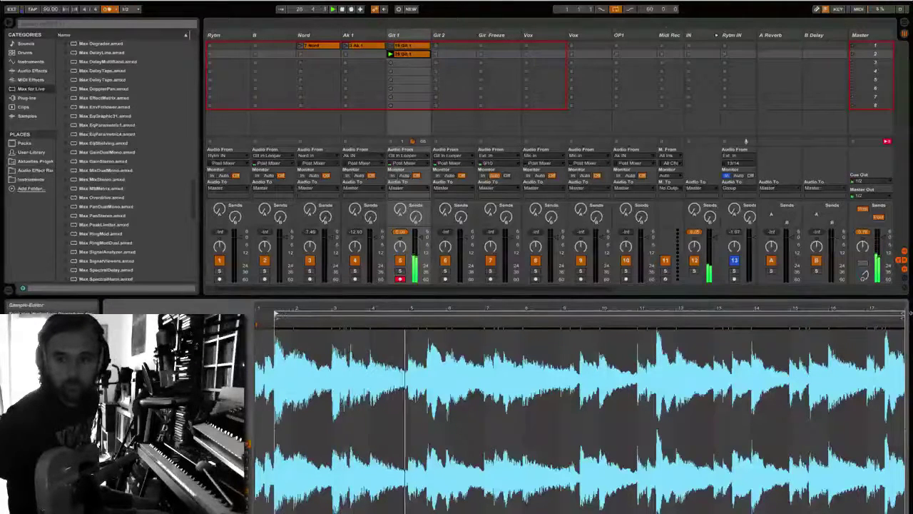
Shorten the loop of the Git 1 clip in scene 2 to end just past bar 17, and select the Ak 1 slot in scene 2
drag(903, 315, 884, 315)
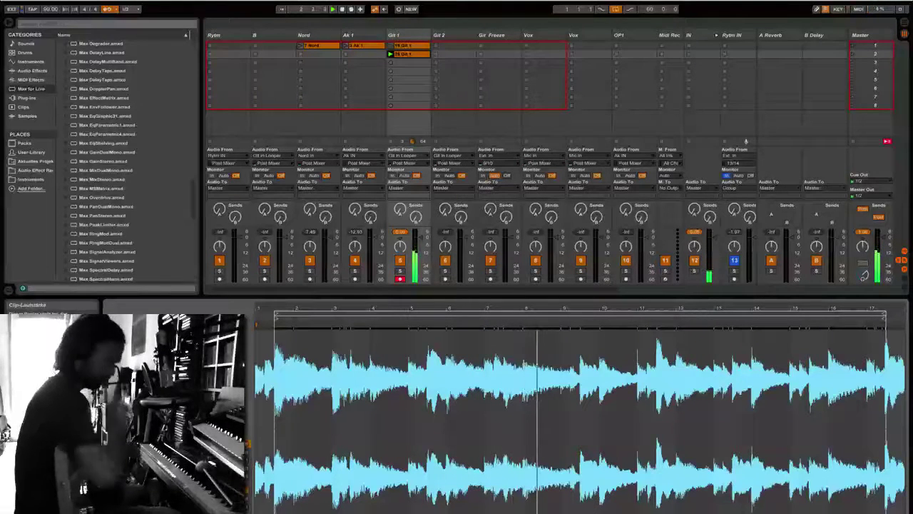
click(364, 53)
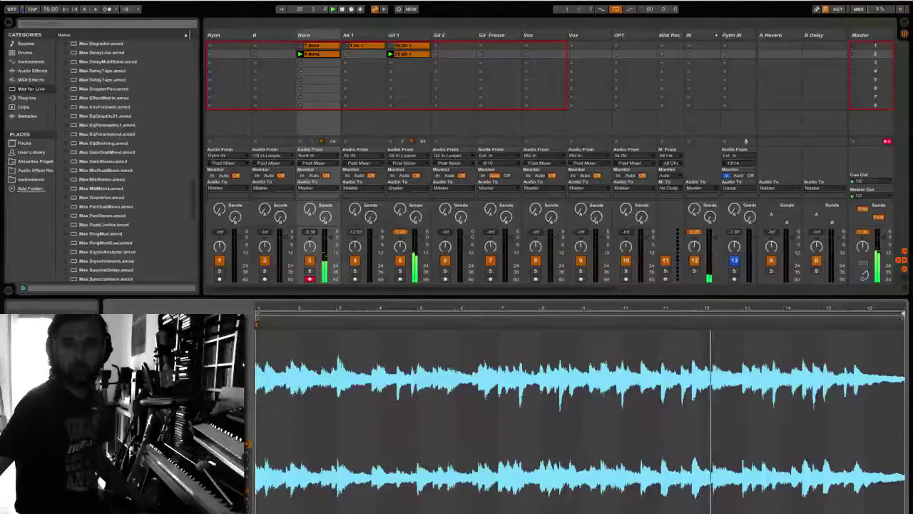
click(736, 3)
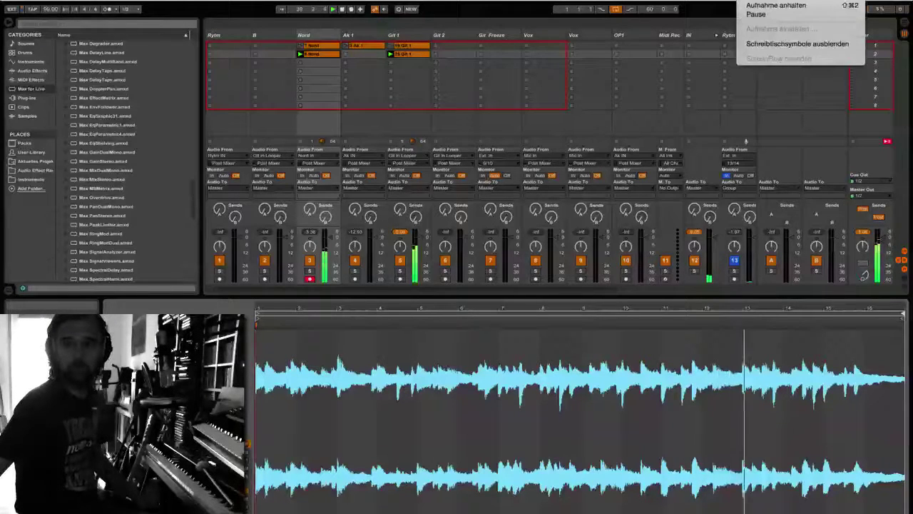
key(Escape)
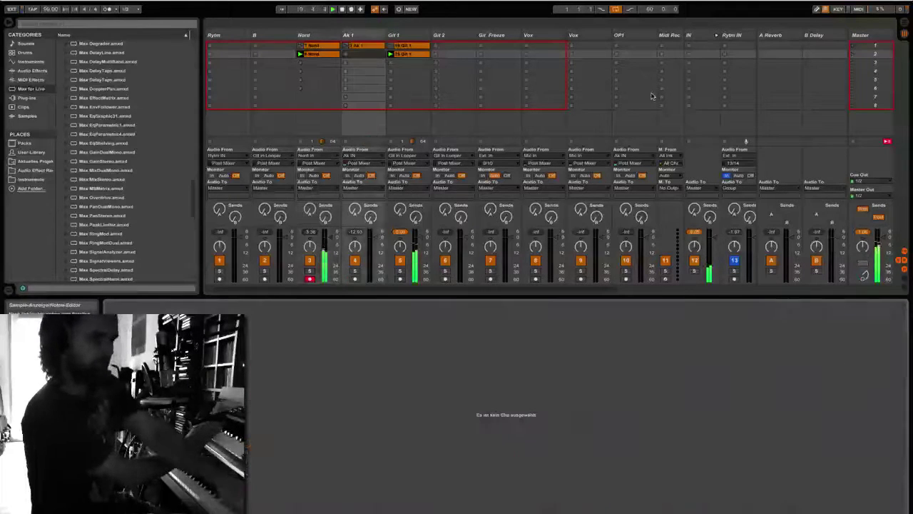
Move on from Ak 1 to the next track and set the global quantization to 1 Bar
key(Right)
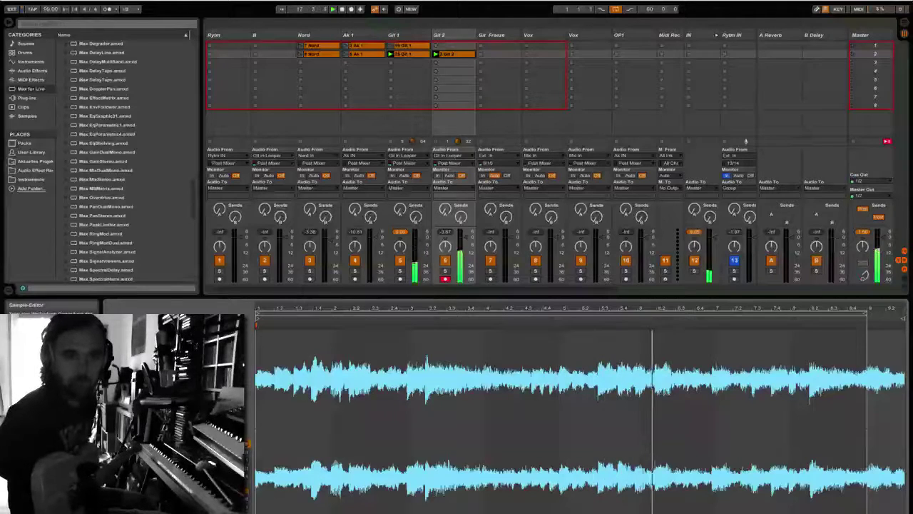
click(126, 8)
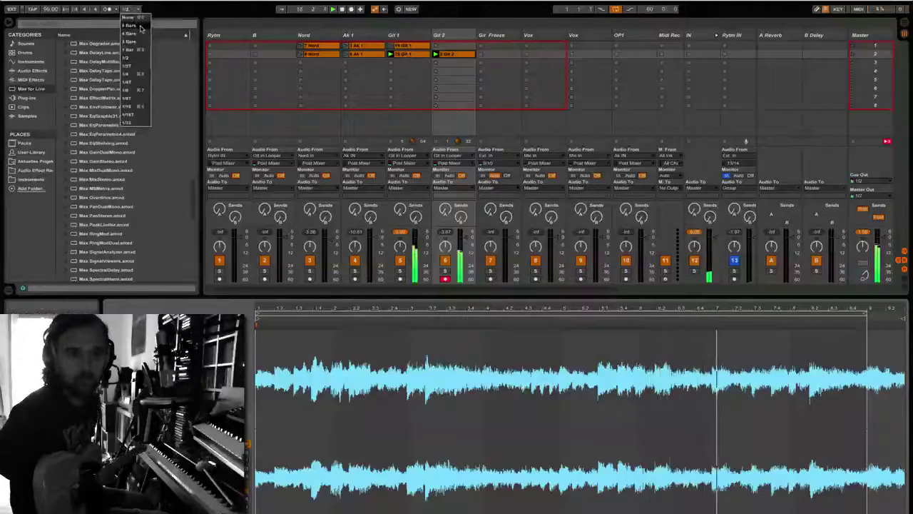
click(130, 49)
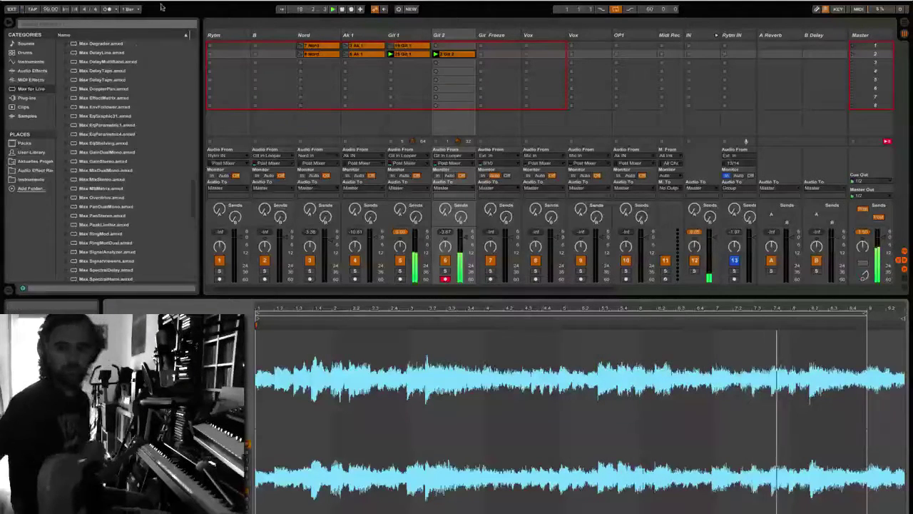
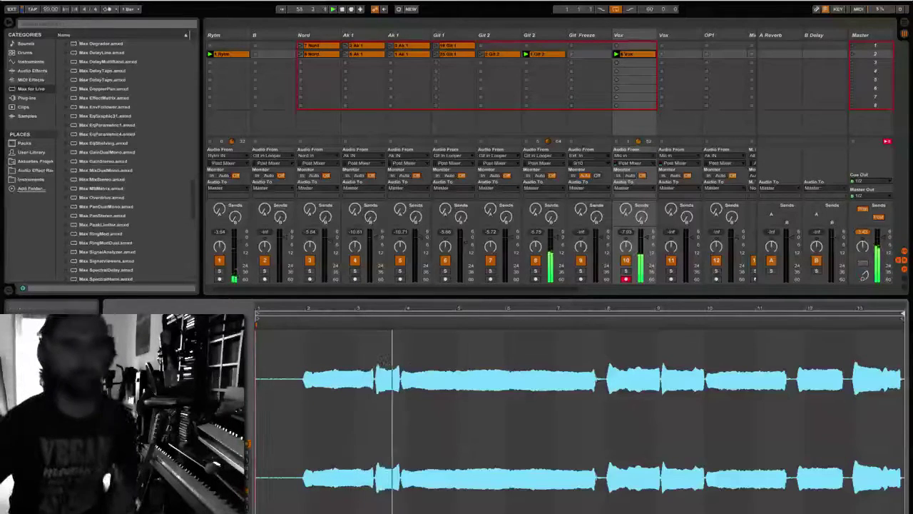
Load the Audio Effect Rack preset "m4live fuck up.adg" from the Space folder onto the Vox track
click(22, 71)
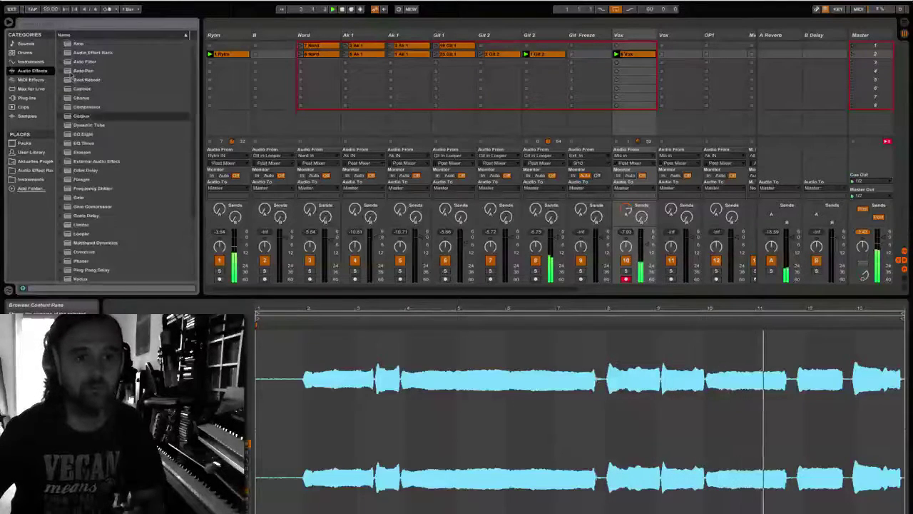
click(67, 52)
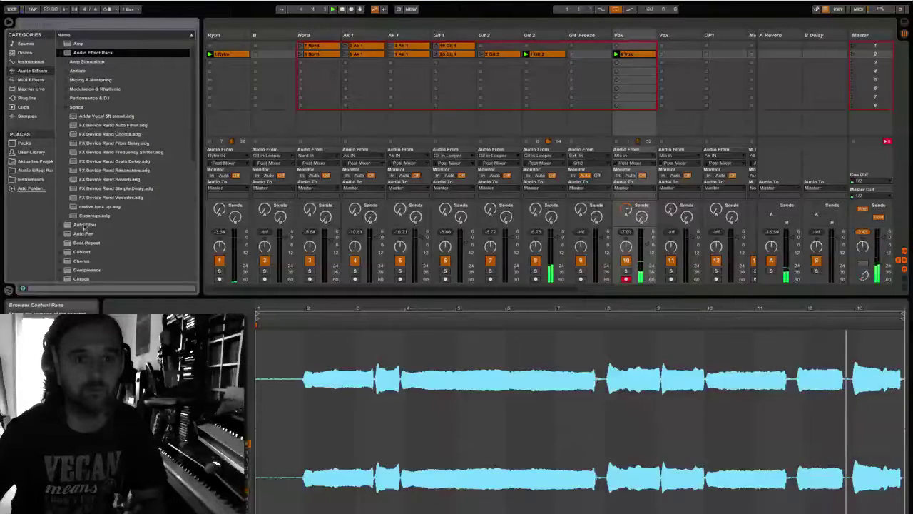
click(82, 206)
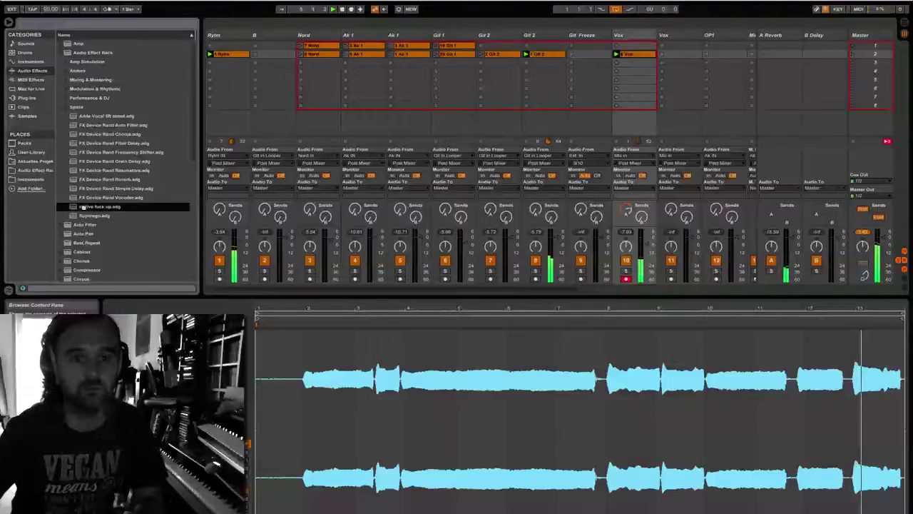
double_click(82, 206)
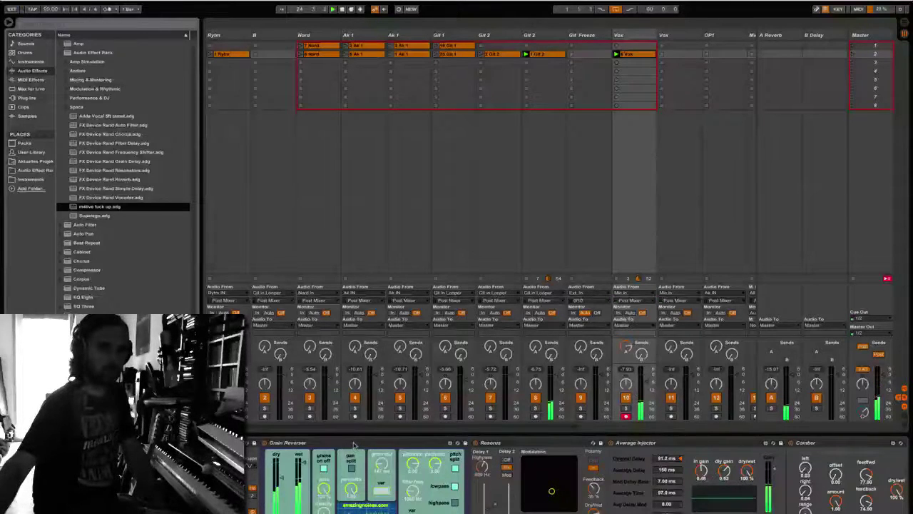
Look through the device chain on the Vox track, from Grain Reverser to the last effect and back
scroll(353, 446, down, 3)
scroll(353, 446, down, 5)
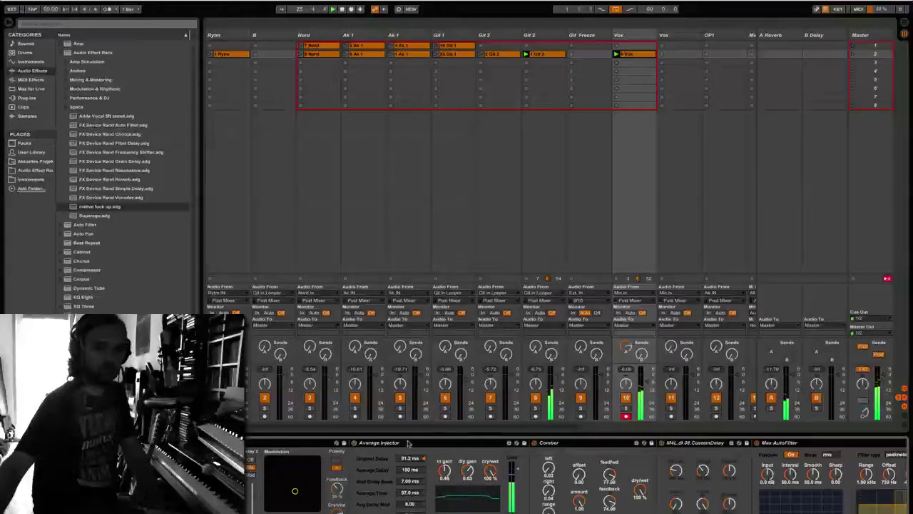
scroll(408, 443, down, 5)
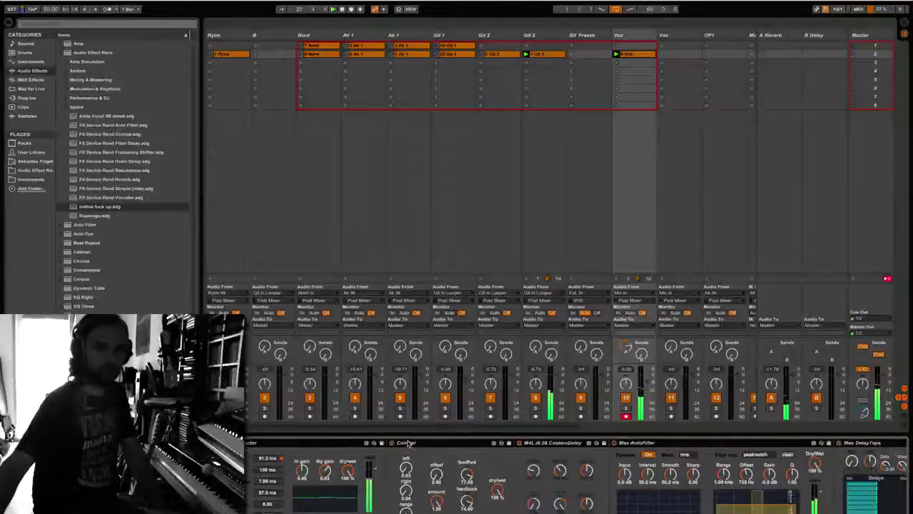
scroll(408, 444, down, 6)
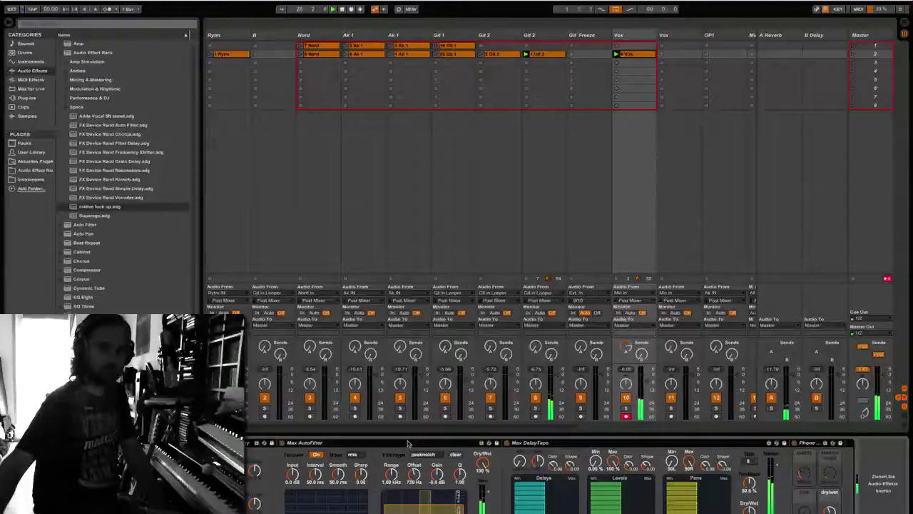
scroll(408, 443, up, 9)
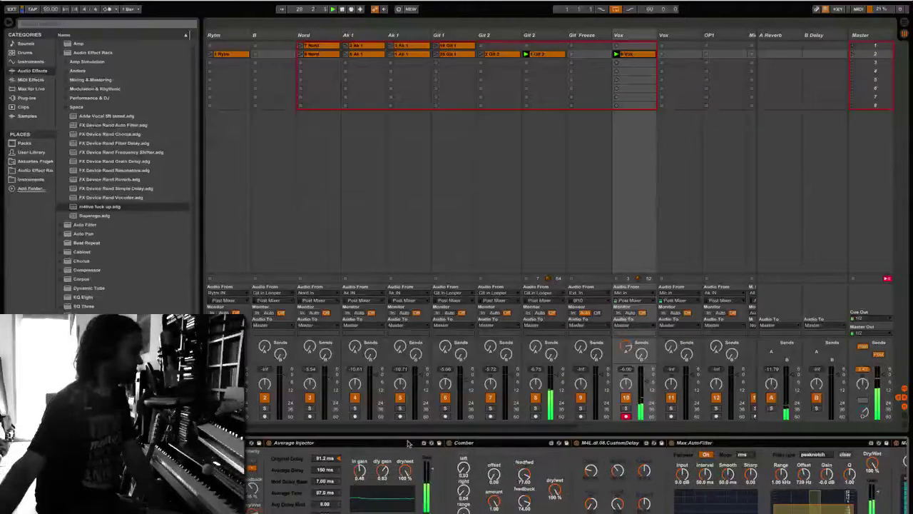
scroll(408, 443, up, 1)
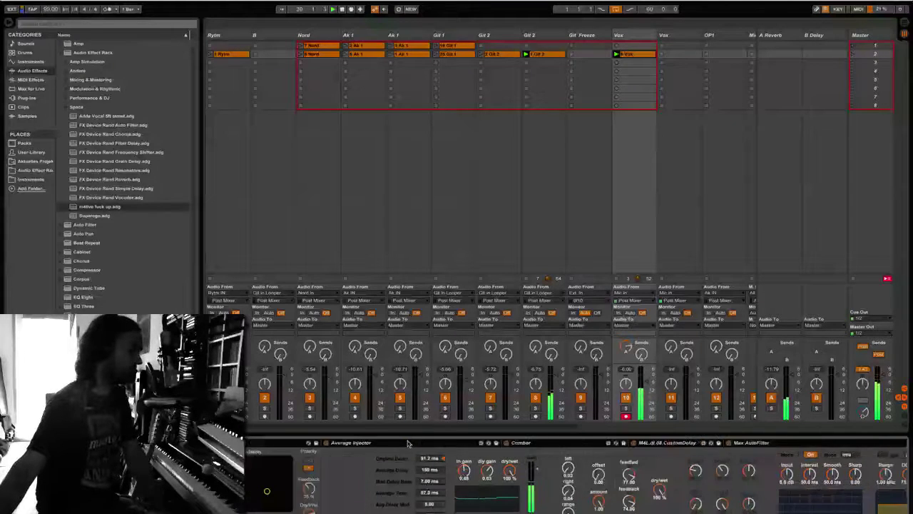
scroll(408, 443, up, 6)
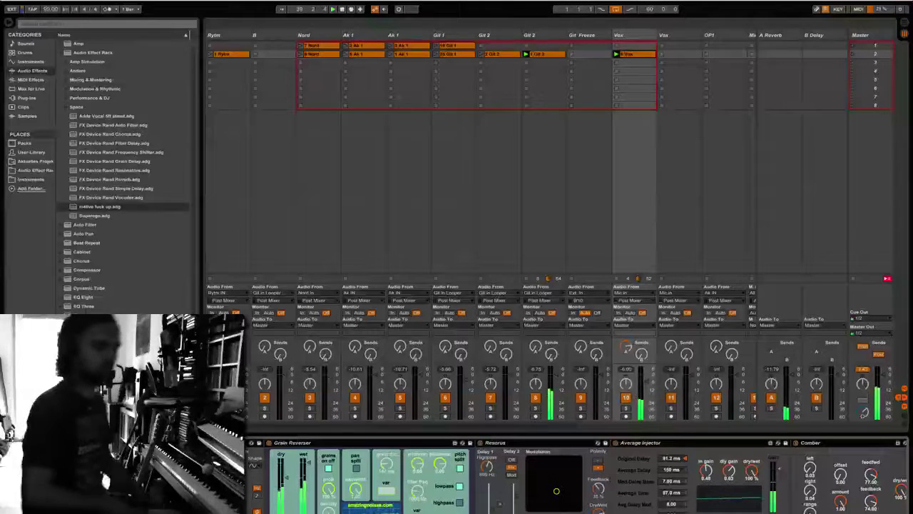
Launch the scene 2 clip on the second Ak 1 track and duplicate scene 2
click(391, 54)
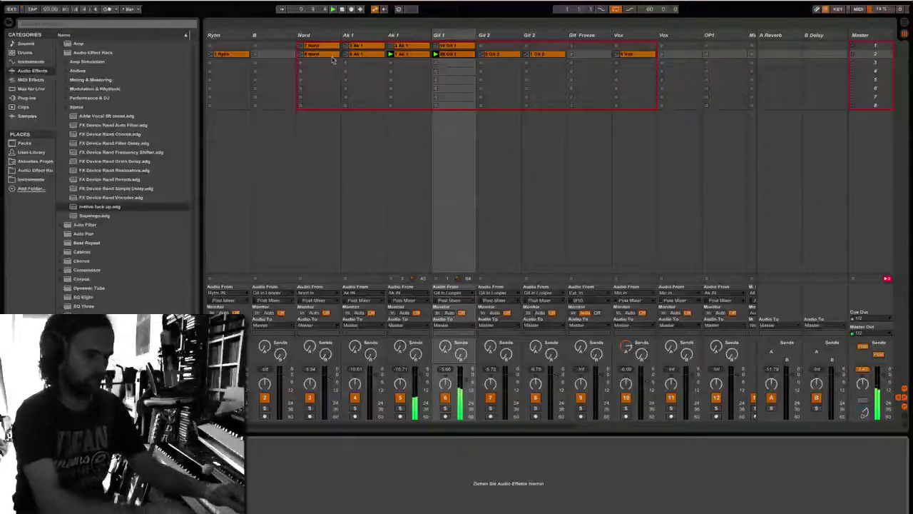
key(ctrl+d)
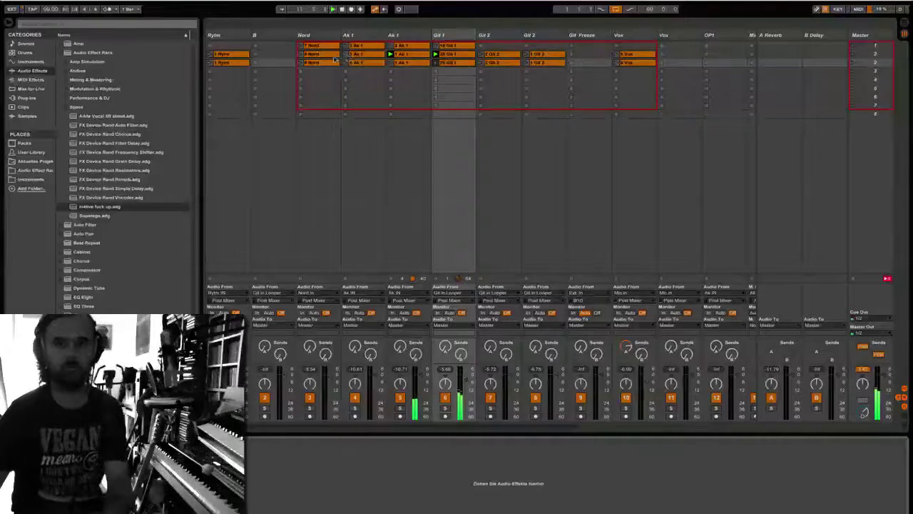
Delete the Nord clip and the first Ak 1 track's clip from the original scene 2
click(326, 58)
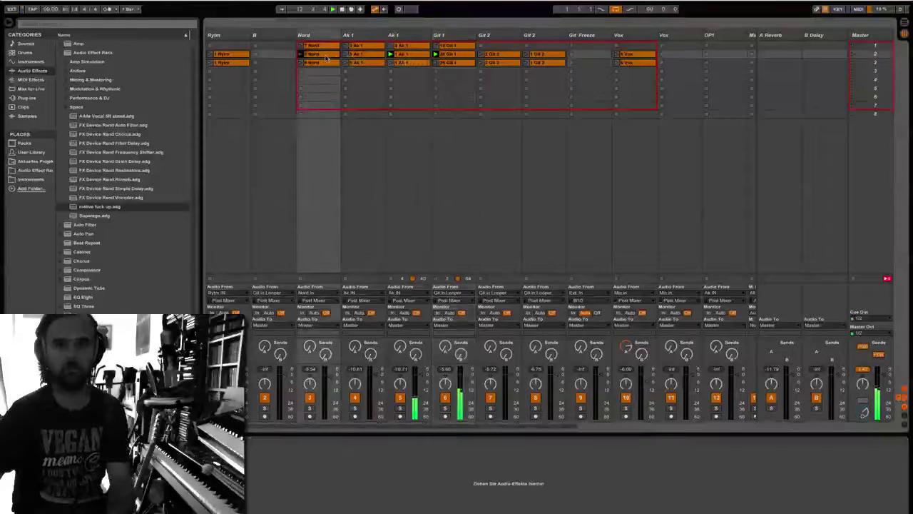
key(Delete)
click(350, 58)
key(Delete)
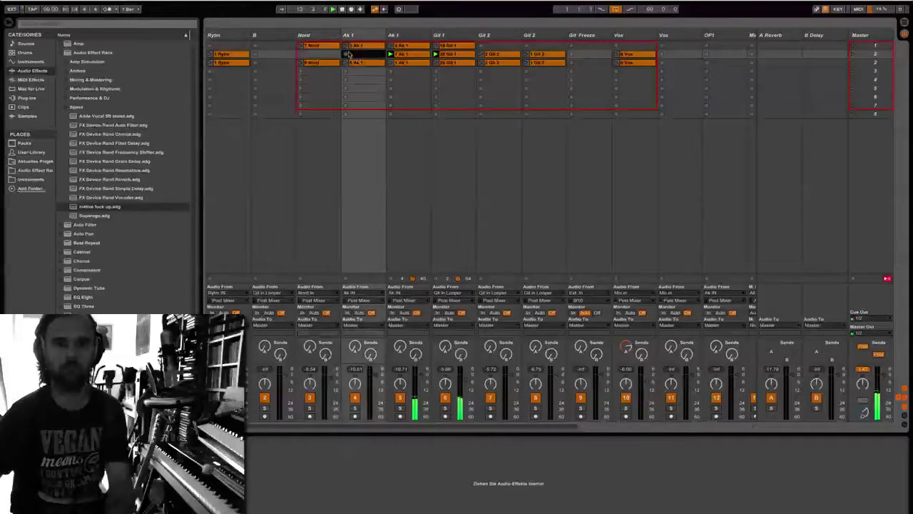
Delete the Rytm, both Git 2 and Vox clips from the original scene 2, keeping the second Ak 1 and Git 1 clips
click(237, 55)
key(Delete)
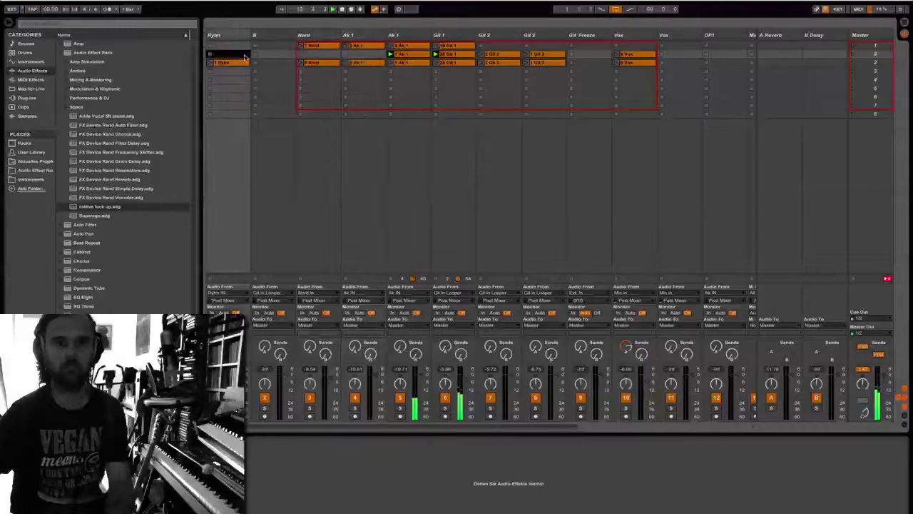
click(498, 57)
key(Delete)
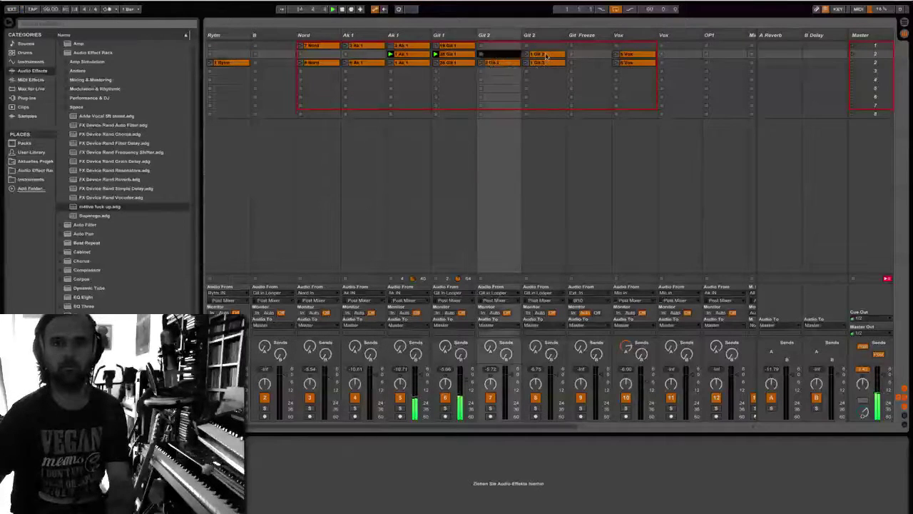
click(546, 56)
key(Delete)
click(636, 54)
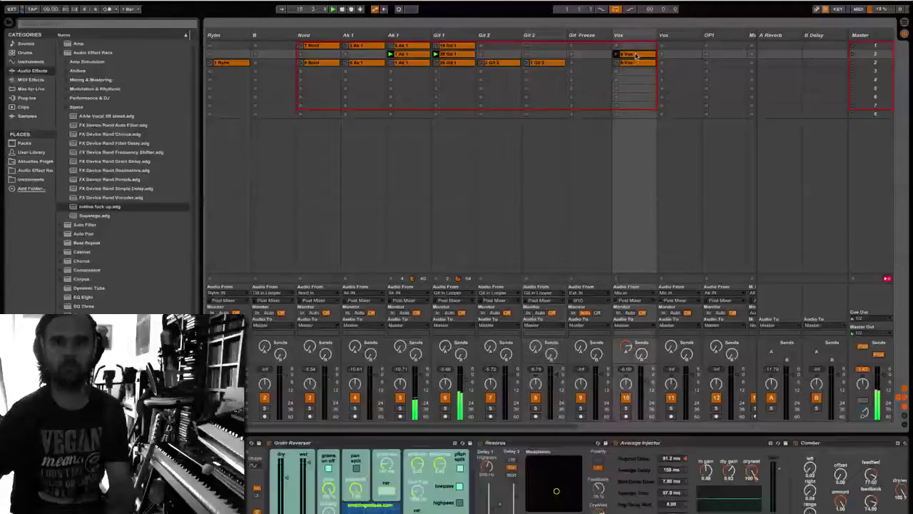
key(Delete)
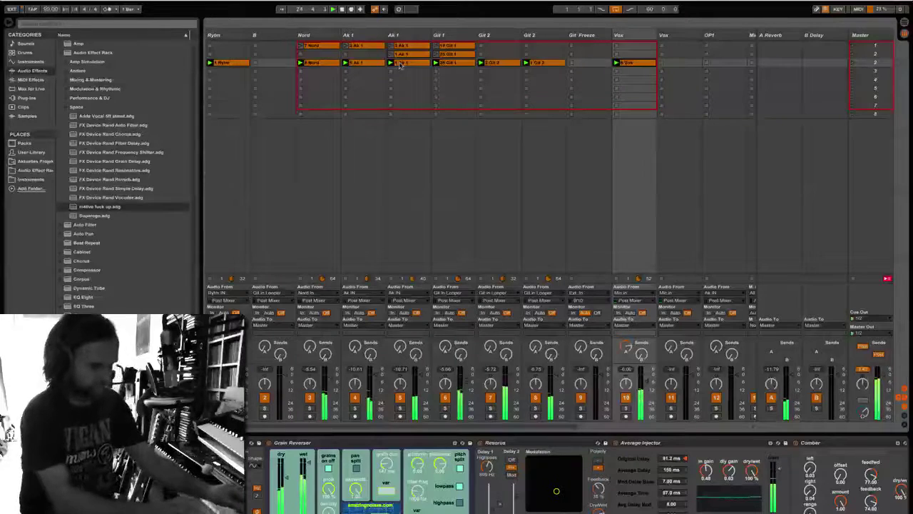
Build three sparser variations of the full scene 2 by duplicating it and removing different clips from each earlier copy
key(ctrl+shift+i)
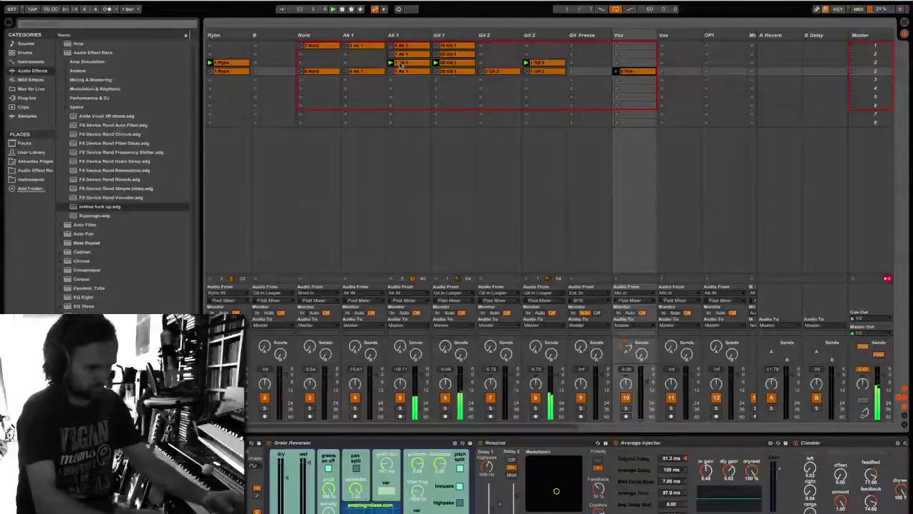
key(ctrl+d)
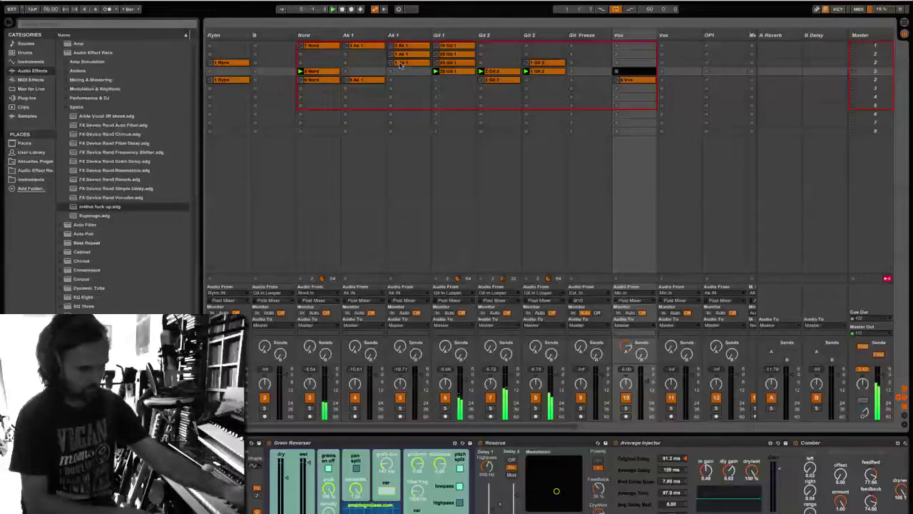
key(ctrl+d)
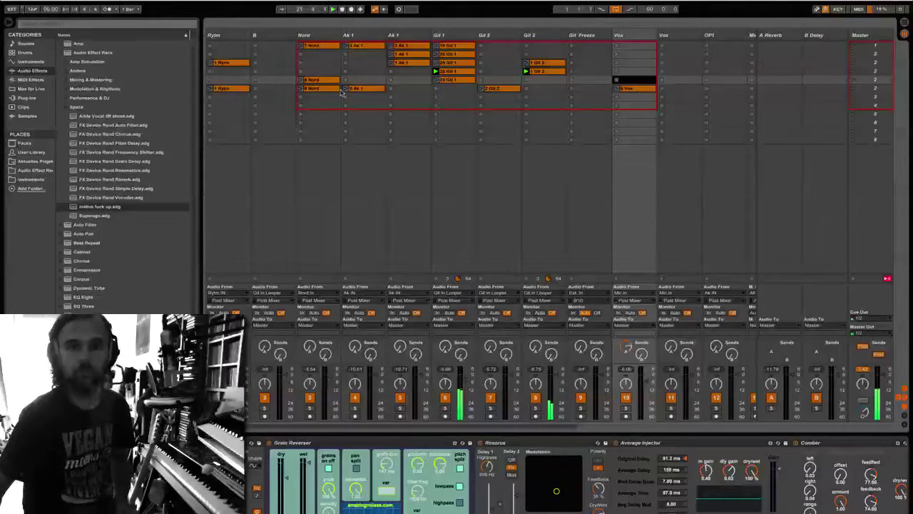
click(319, 80)
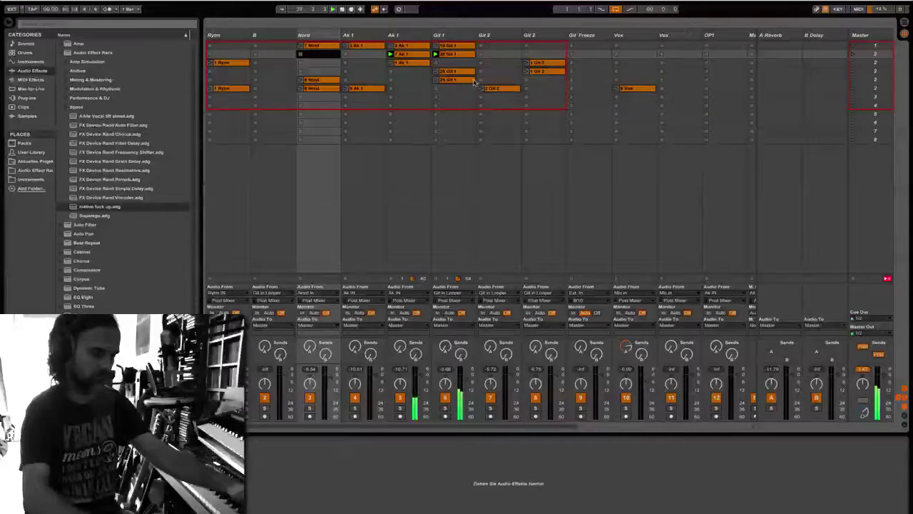
Delete the unused B and Git Freeze tracks
click(280, 36)
key(Delete)
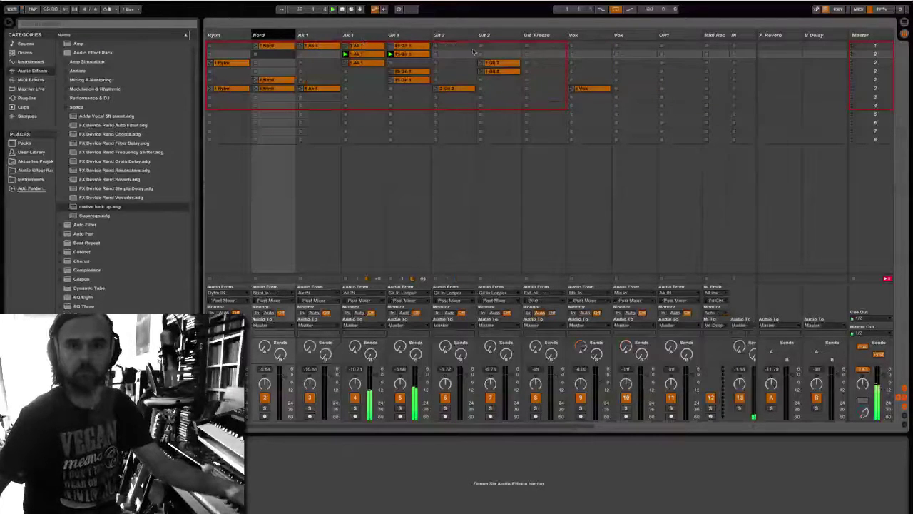
click(550, 37)
key(Delete)
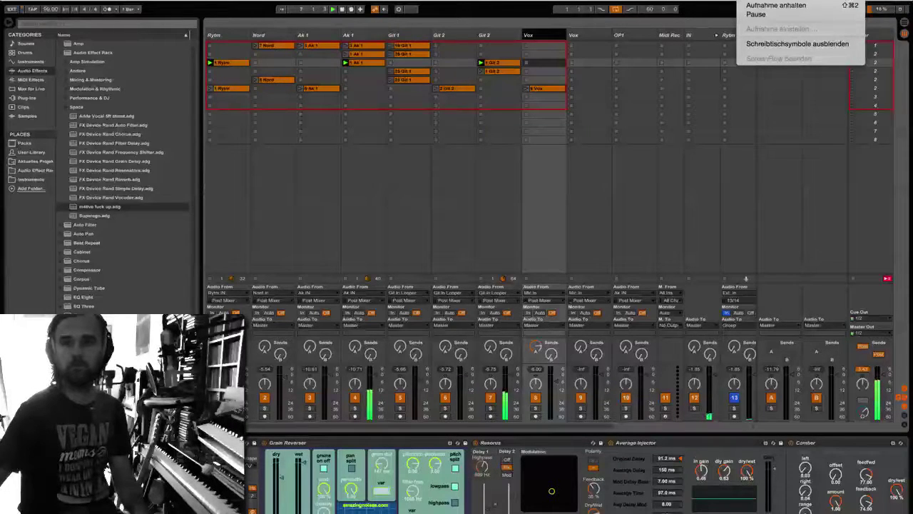
key(Escape)
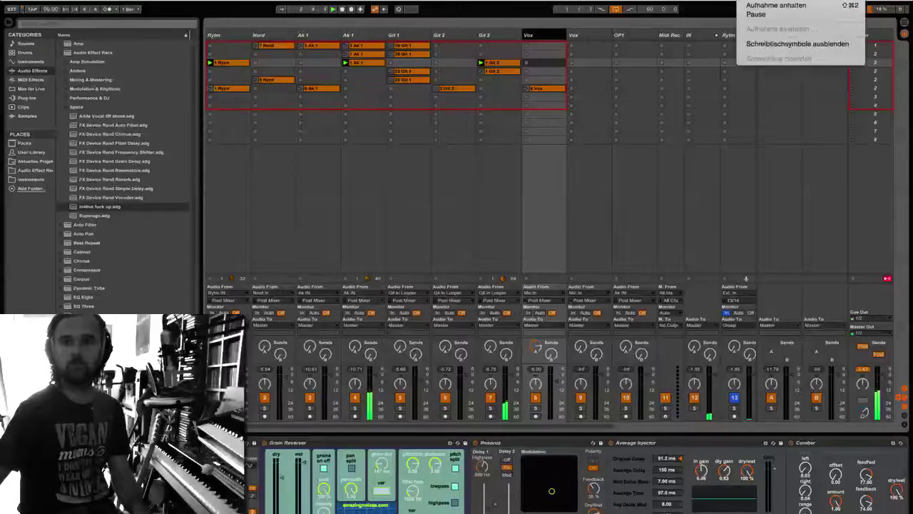
key(Escape)
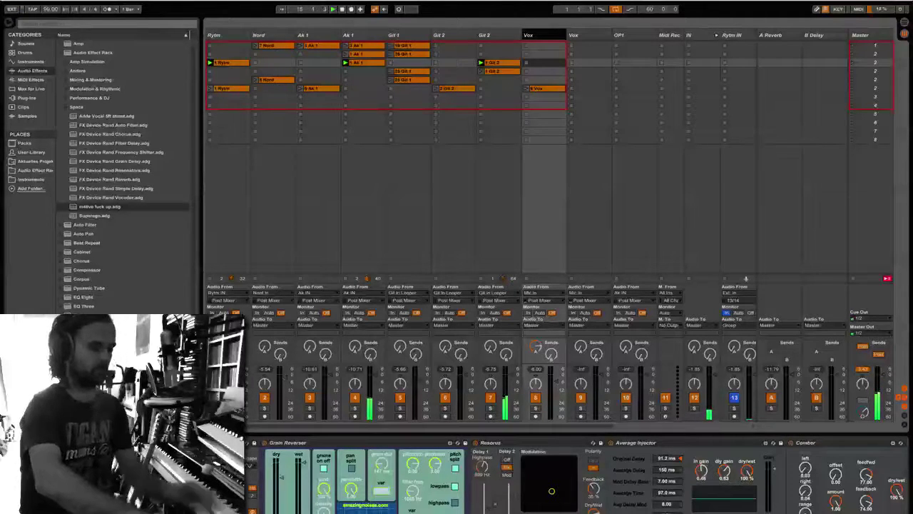
Copy the Nord clip from the fifth scene into the third scene, beside its Rytm clip
click(275, 79)
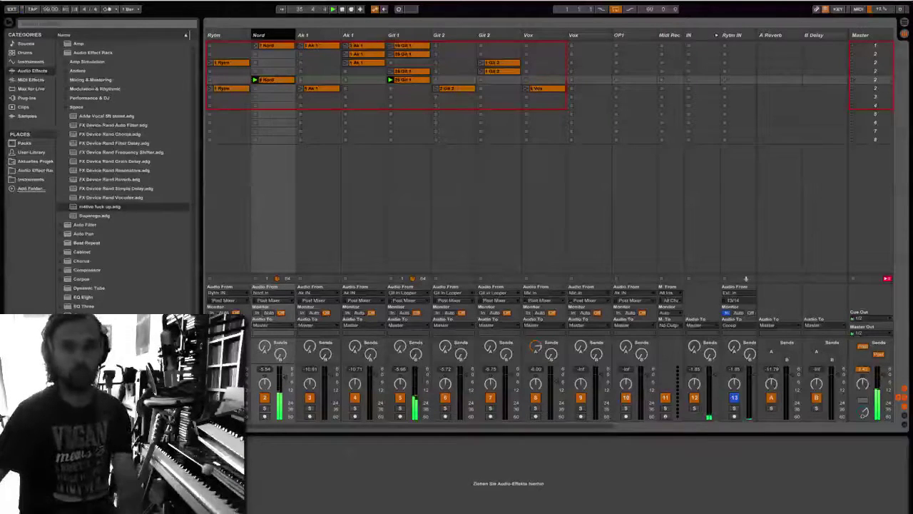
click(280, 81)
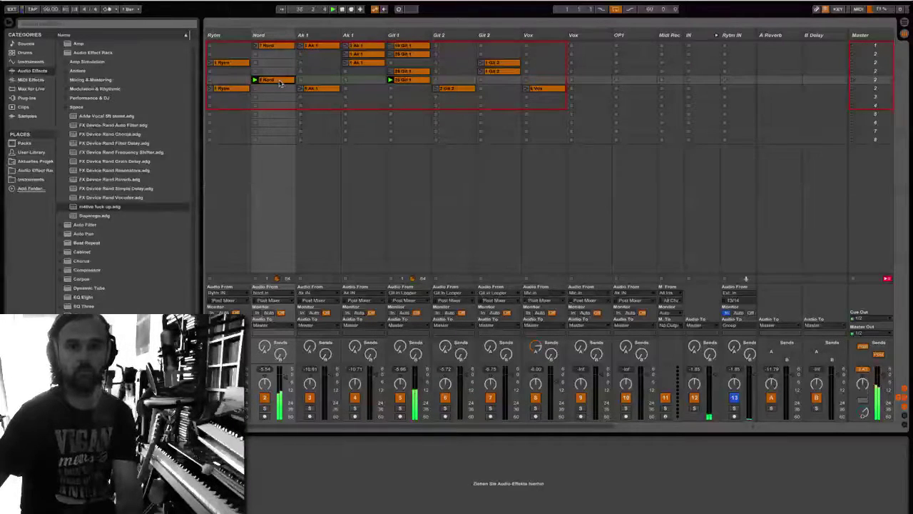
drag(279, 81, 278, 74)
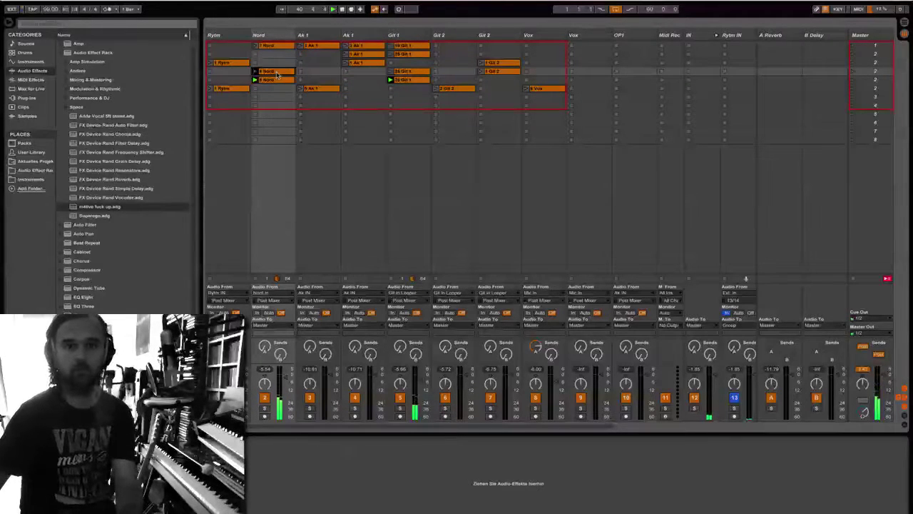
drag(277, 74, 274, 63)
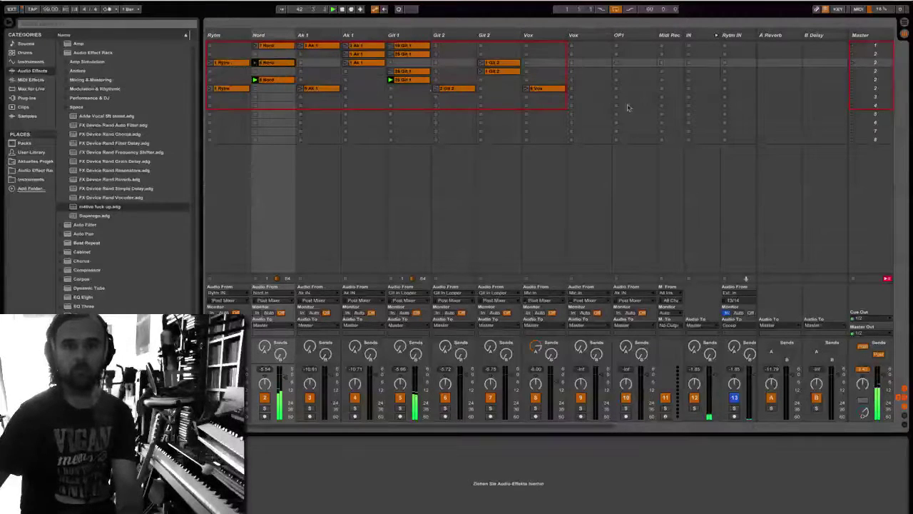
Move the fifth scene, holding the Nord and Git 1 clips, directly below scene 1 and duplicate scene 1
click(866, 81)
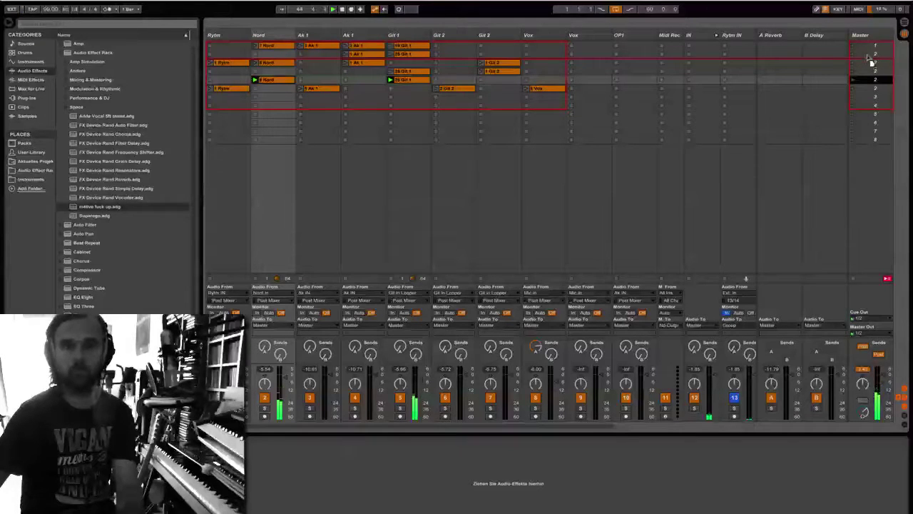
click(868, 53)
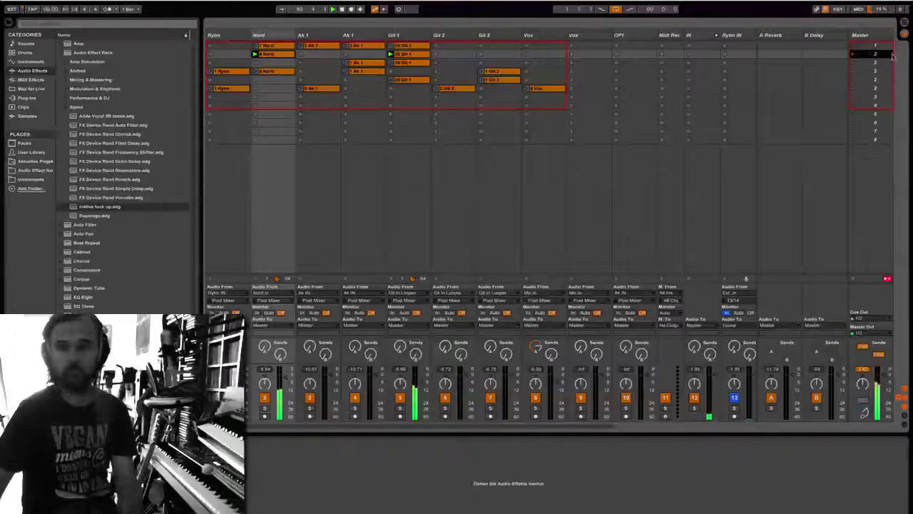
click(875, 46)
key(ctrl+d)
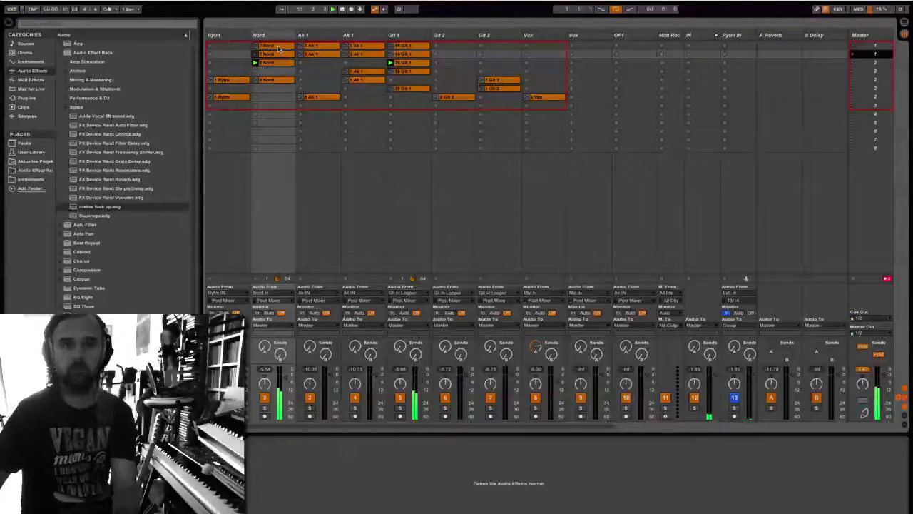
Delete the Nord and first Ak 1 clips from scene 1, and the second Ak 1 and Git 1 clips from its duplicate
click(322, 46)
shift+click(280, 47)
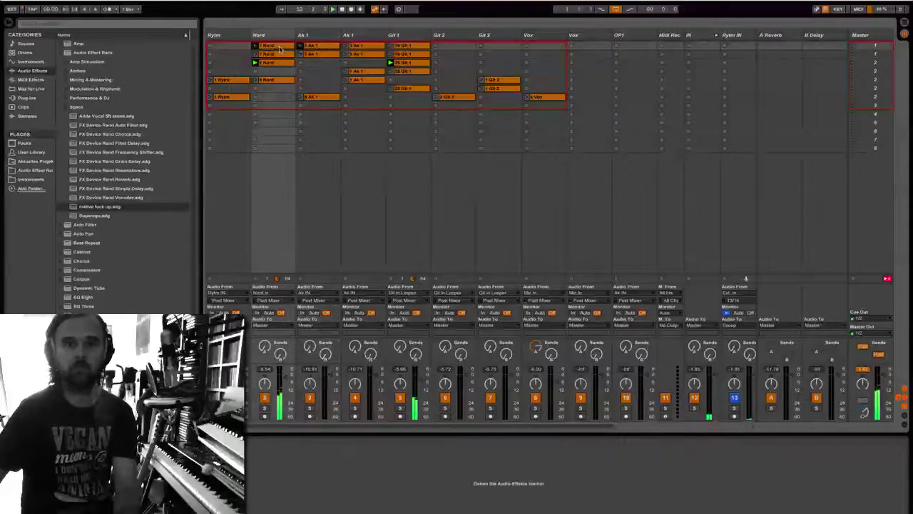
key(Delete)
click(314, 56)
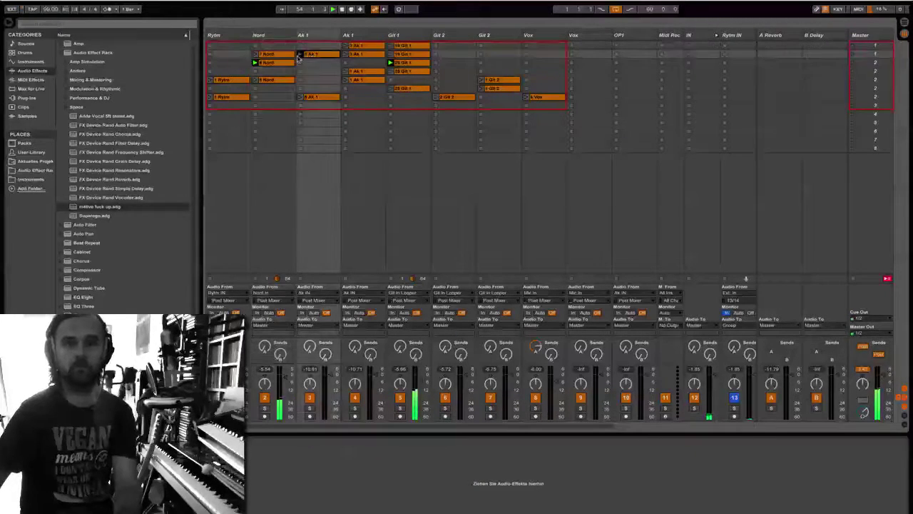
shift+click(277, 54)
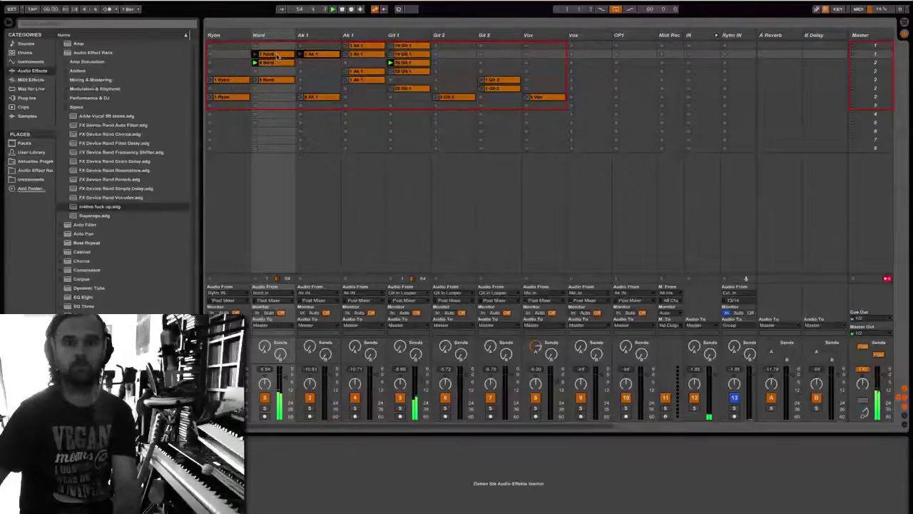
click(364, 55)
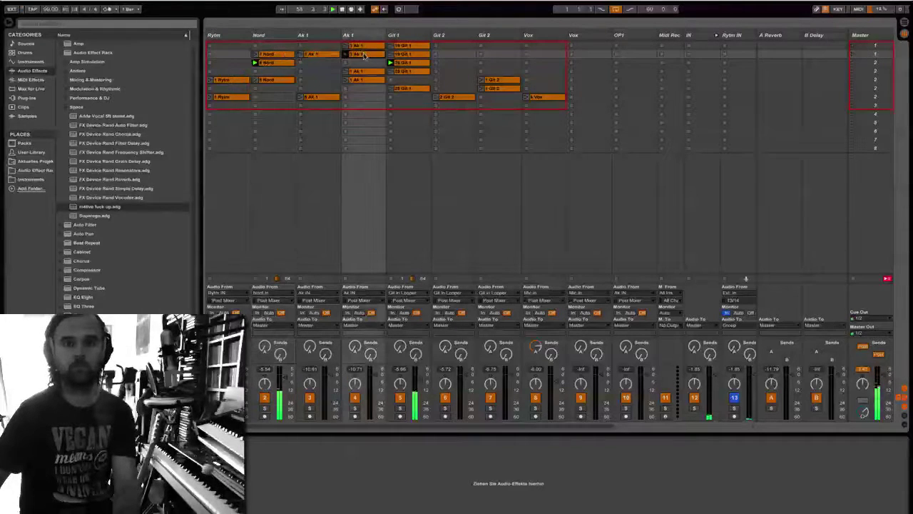
shift+click(417, 56)
key(Delete)
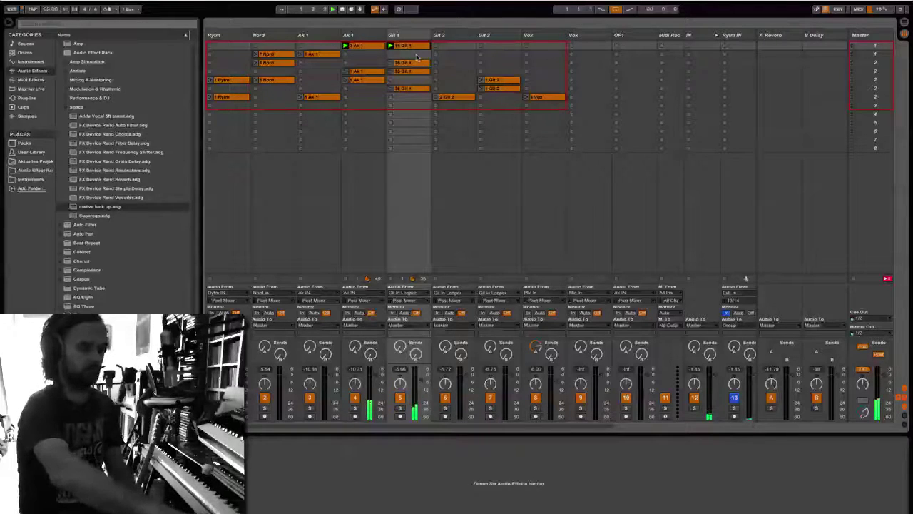
Try out a copy of scene 1's Ak 1 clip in the duplicated scene below it
click(371, 46)
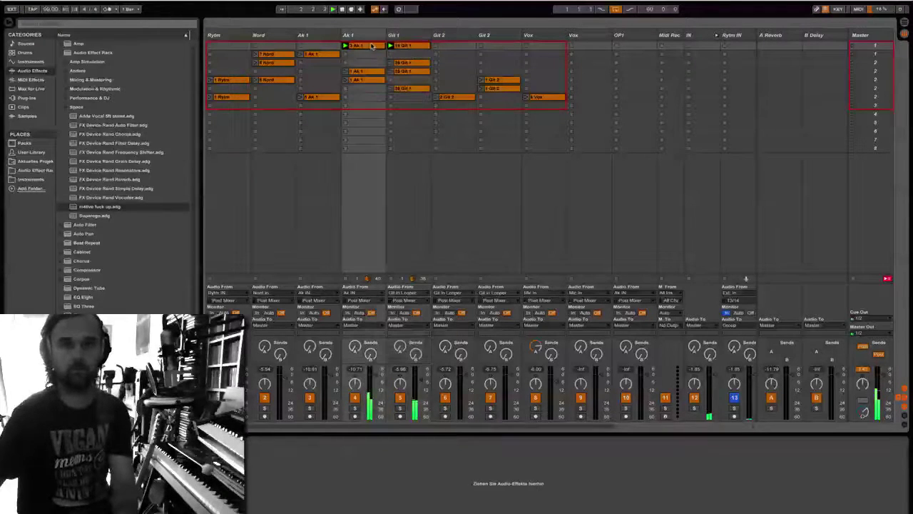
mouse_move(367, 51)
mouse_down()
mouse_move(370, 64)
mouse_move(368, 57)
mouse_up()
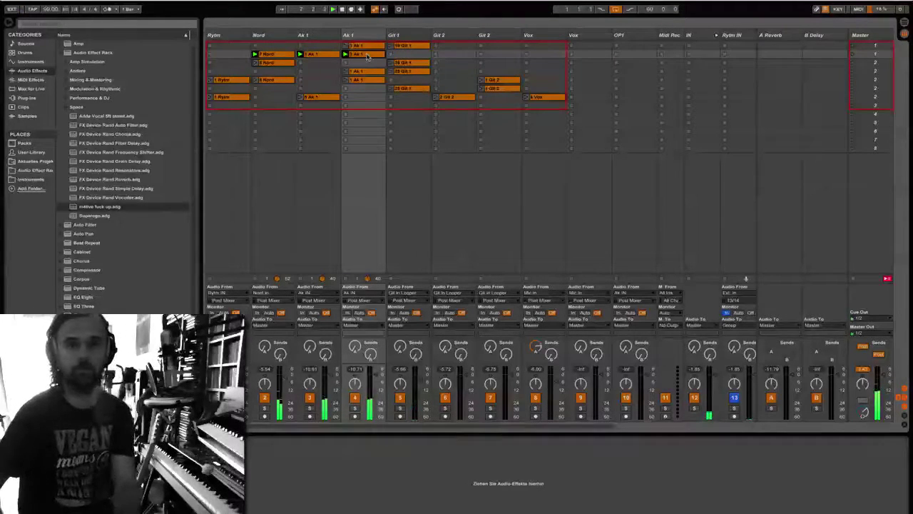
key(Delete)
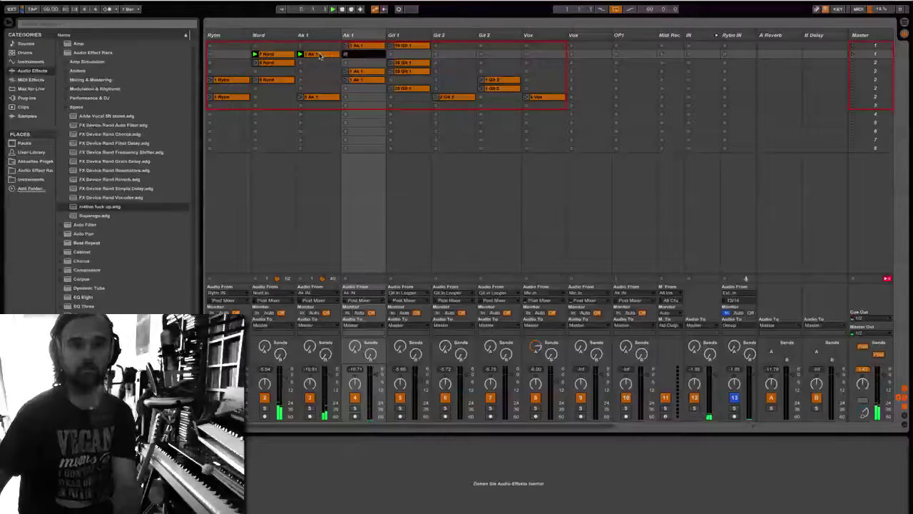
Duplicate scene 1's Git 1 clip into the second scene and open the clip view from that scene's Ak 1 clip
click(404, 46)
key(ctrl+d)
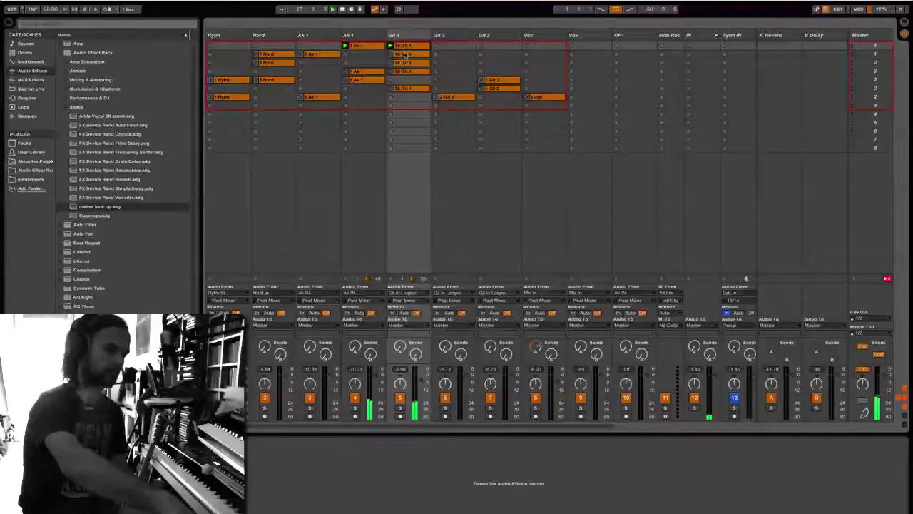
click(405, 55)
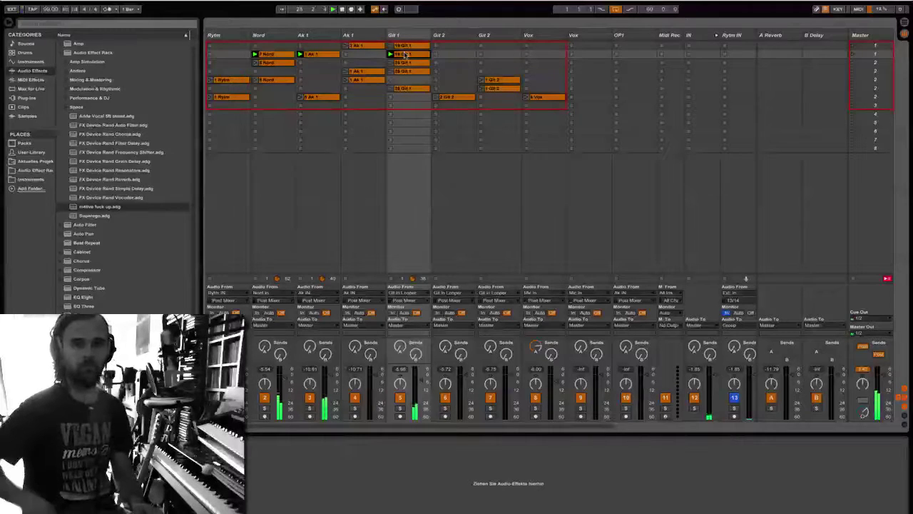
click(319, 57)
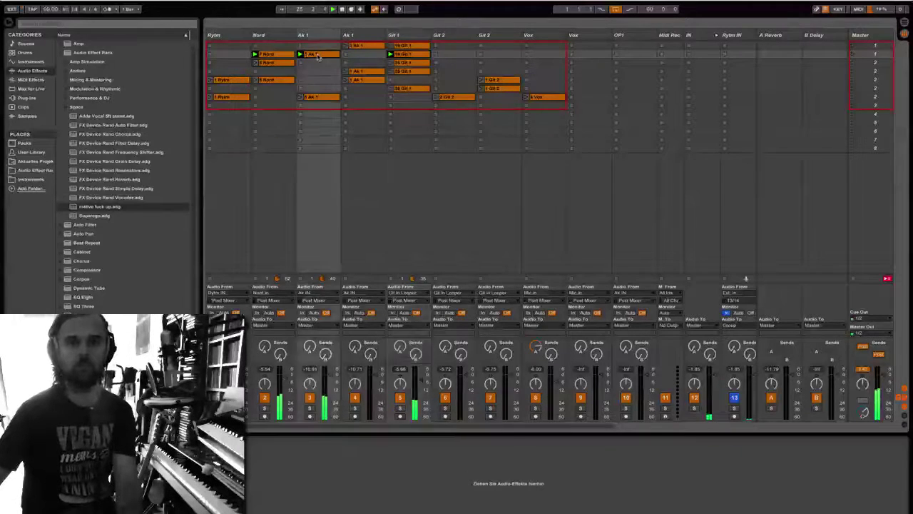
double_click(319, 57)
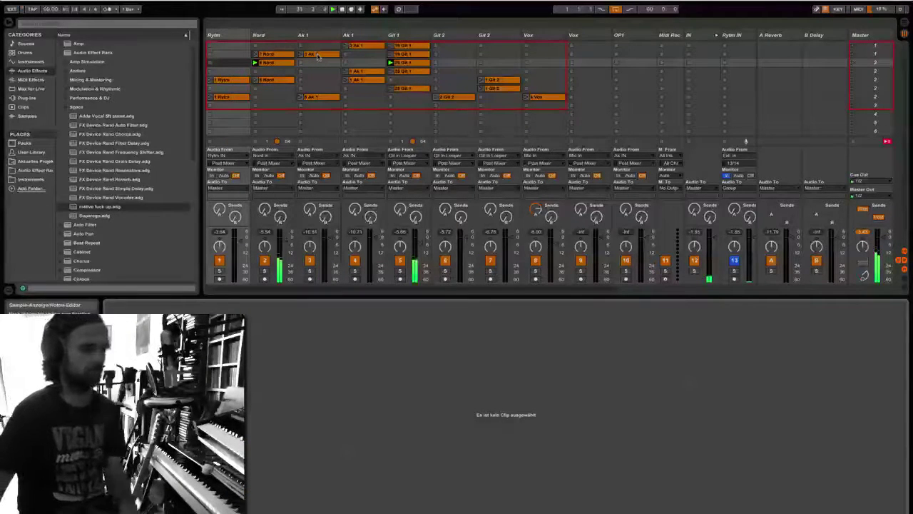
Copy the fifth scene's Rytm clip into the third scene, shorten its loop to end at bar 2, and launch that scene
click(239, 80)
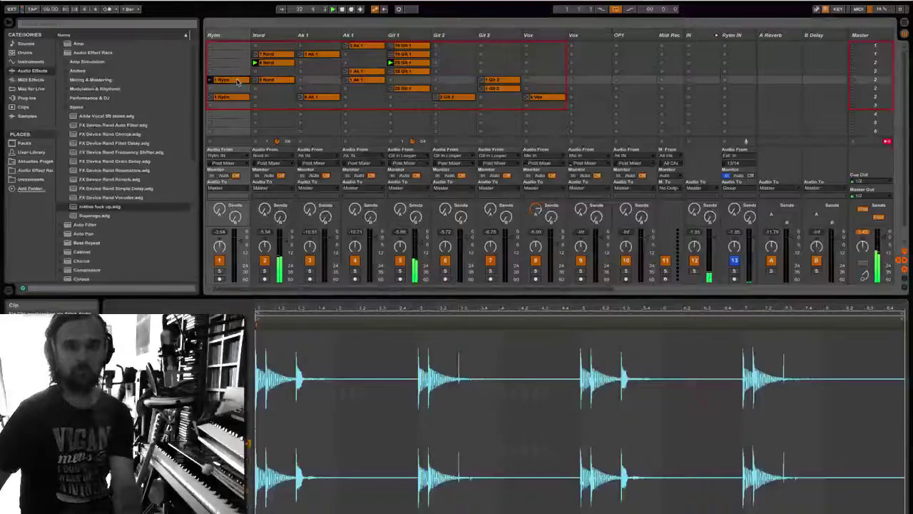
drag(240, 71, 237, 66)
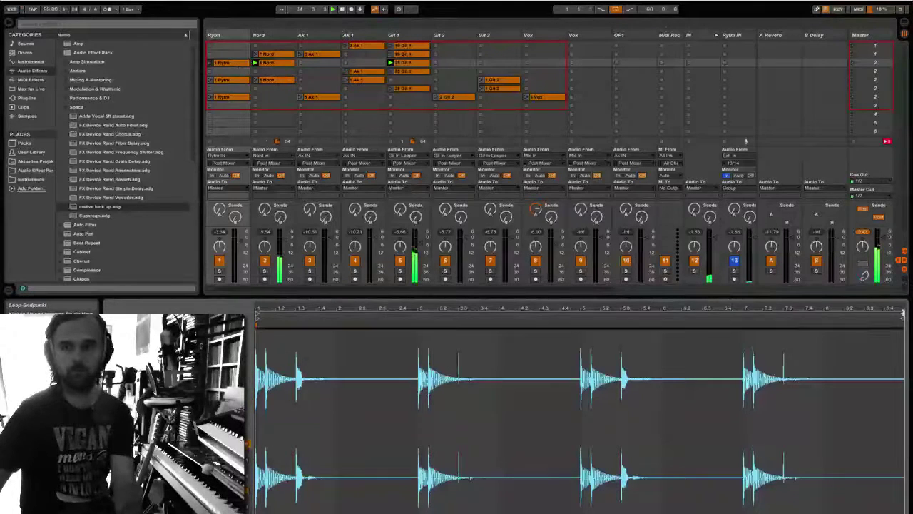
drag(902, 313, 336, 321)
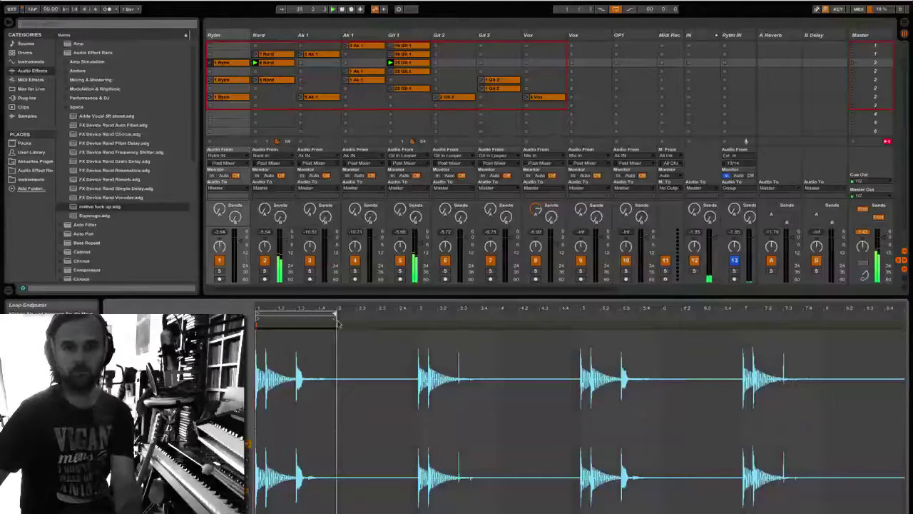
click(853, 64)
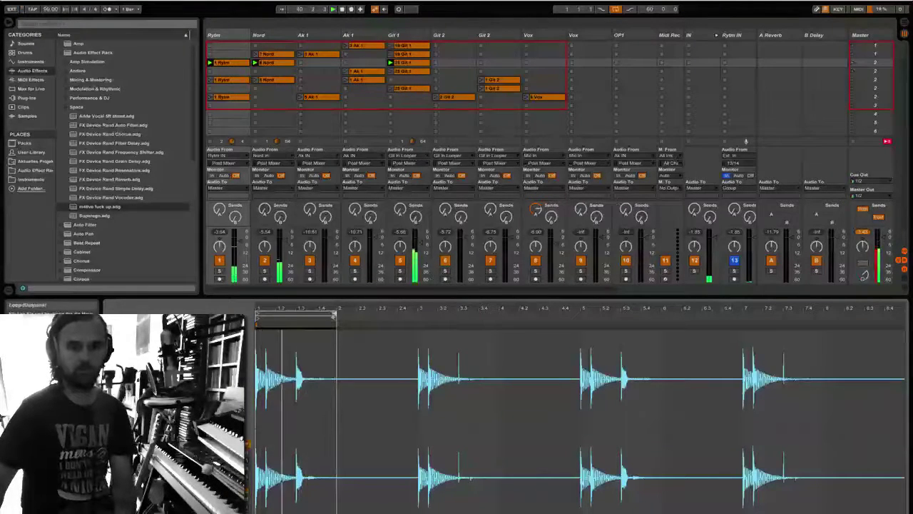
Move the loop of the third scene's Rytm clip so it spans bar 3 to bar 4
drag(335, 318, 295, 319)
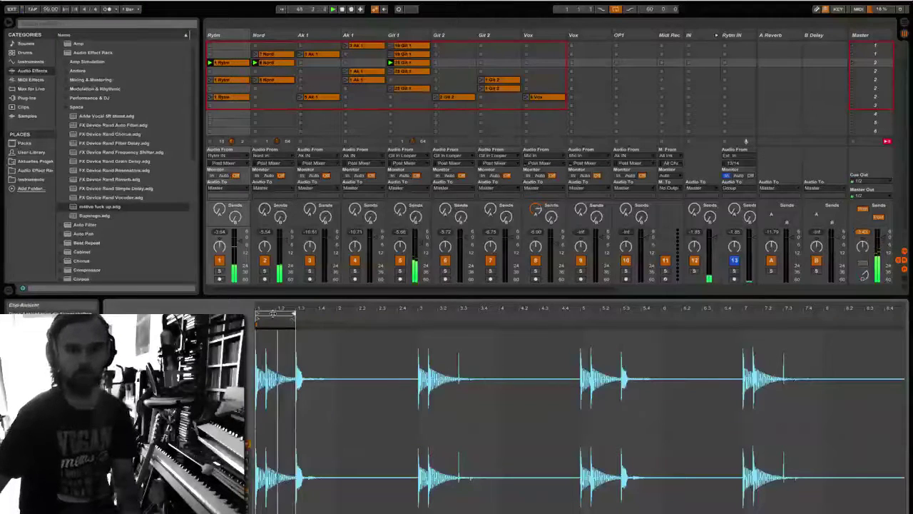
drag(275, 314, 443, 312)
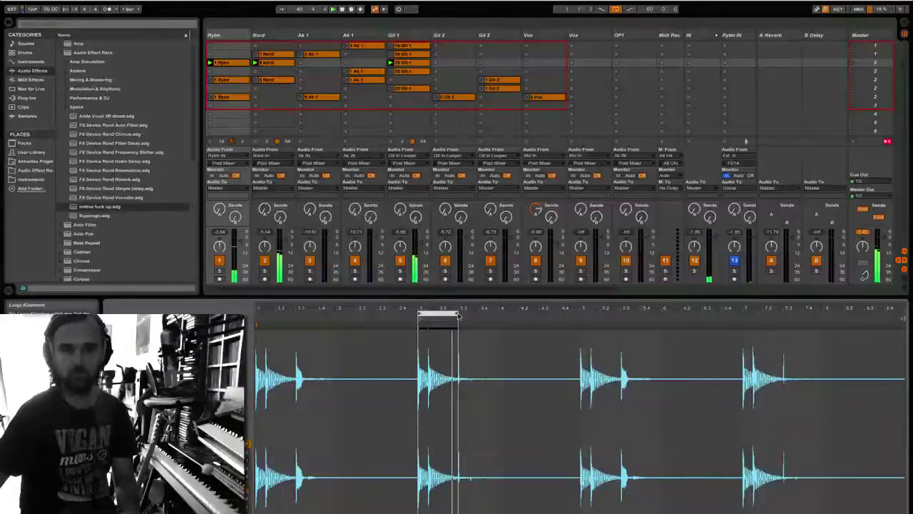
drag(458, 314, 500, 308)
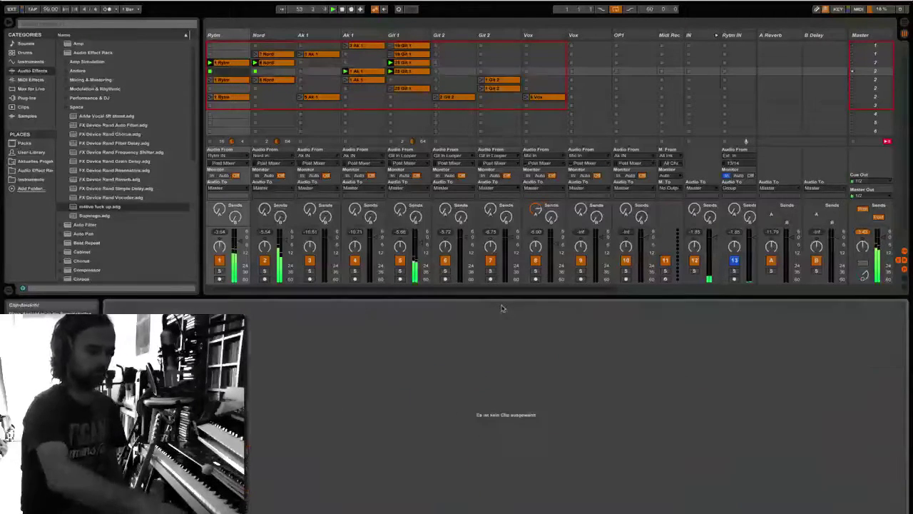
Copy the fifth scene's Rytm clip into the fourth scene and shorten the copy's loop to end at 1.3
key(Down)
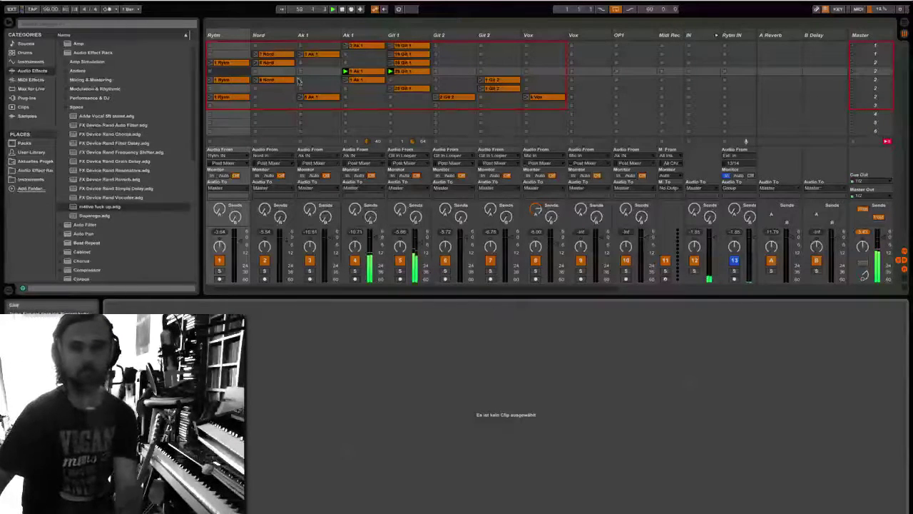
click(240, 82)
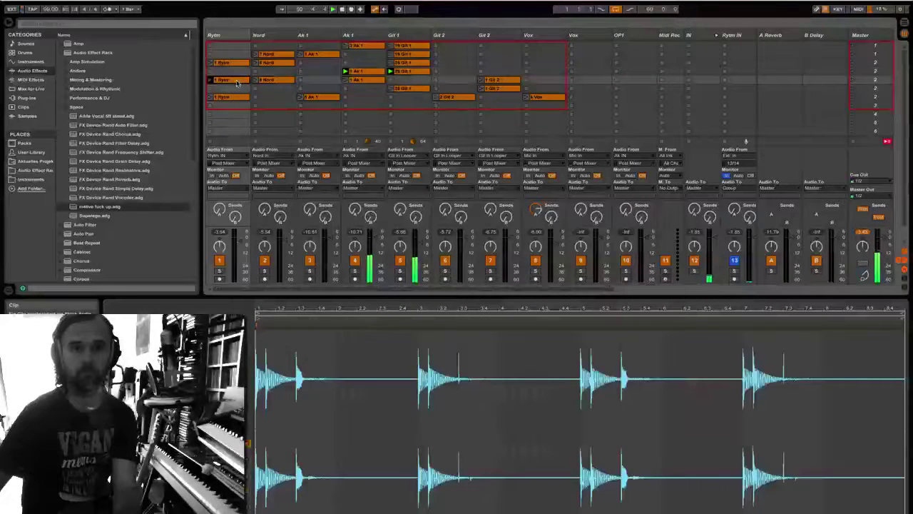
drag(240, 82, 238, 71)
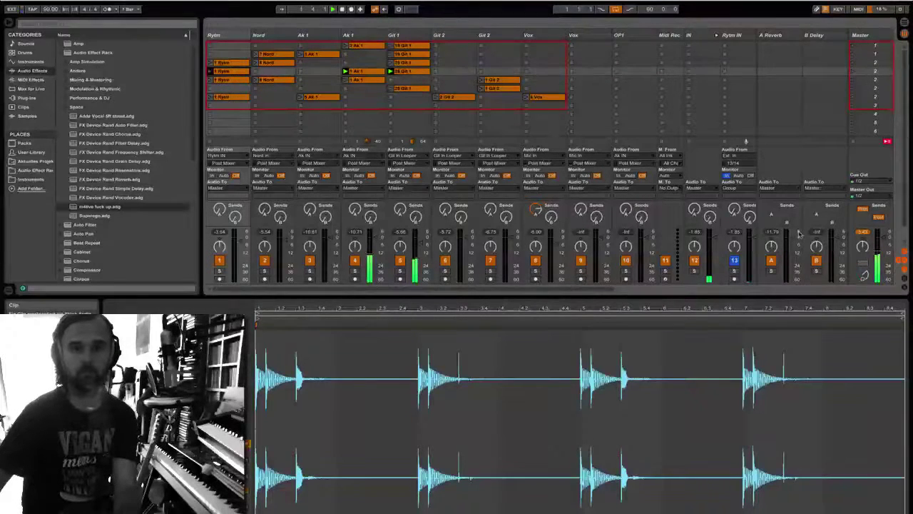
mouse_move(900, 313)
mouse_down()
mouse_move(336, 313)
mouse_move(306, 314)
mouse_move(294, 330)
mouse_up()
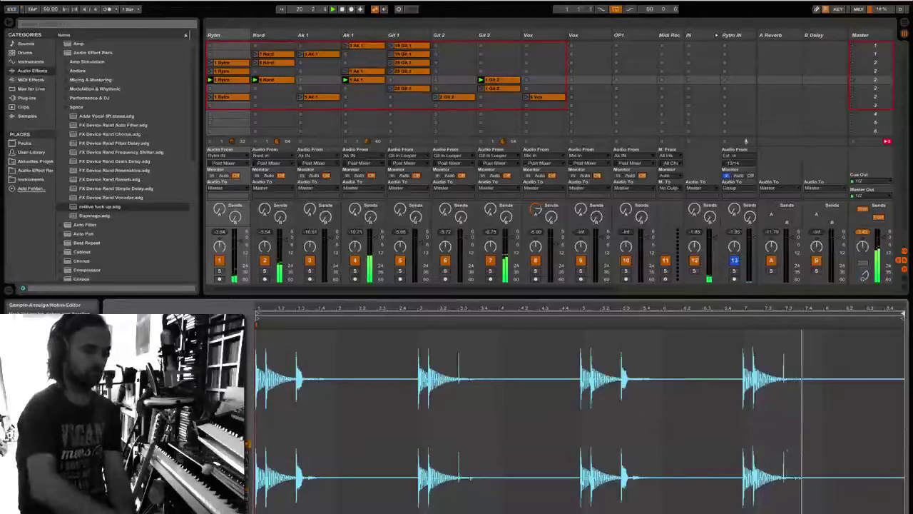
Copy the seventh scene's Git 2 clip into the fifth and fourth scenes, and delete the fourth scene's Git 1 clip
key(Down)
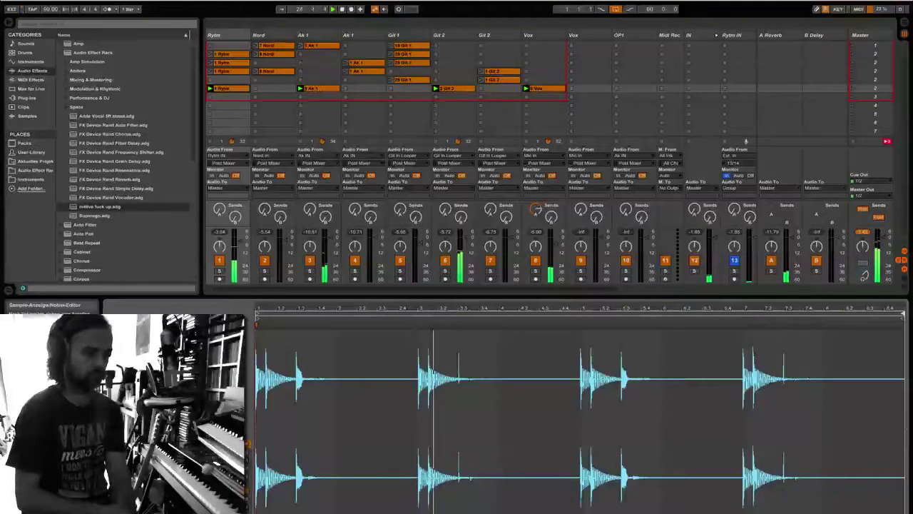
click(447, 87)
click(445, 71)
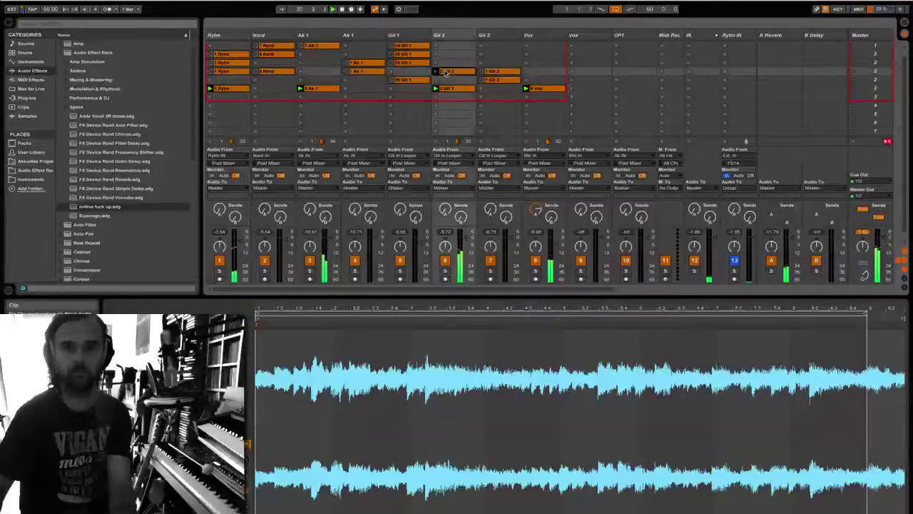
drag(446, 69, 446, 65)
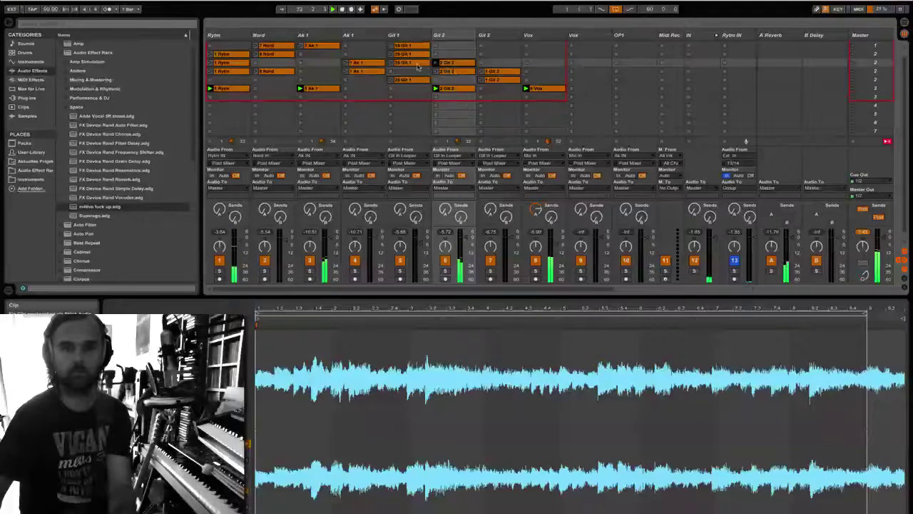
click(419, 65)
key(Delete)
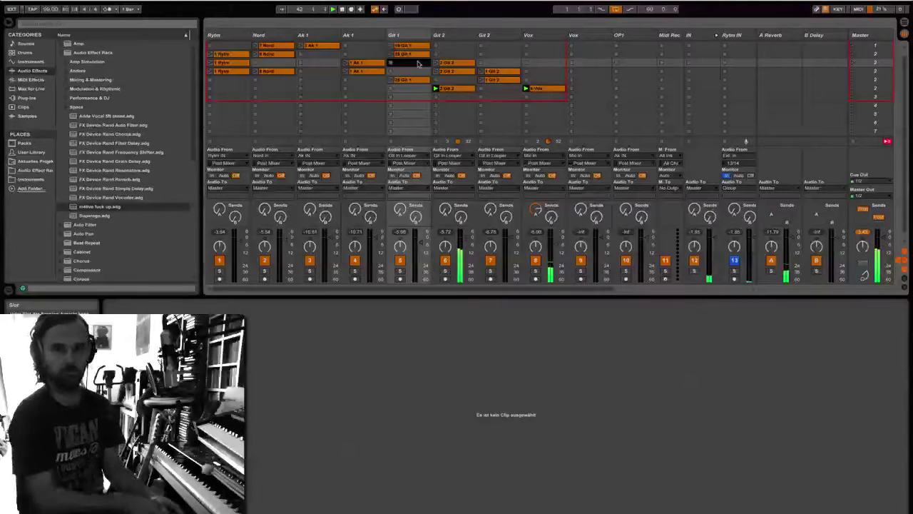
Copy the sixth scene's Git 2 clip and the fifth scene's Ak 1 clip into the seventh scene
click(506, 81)
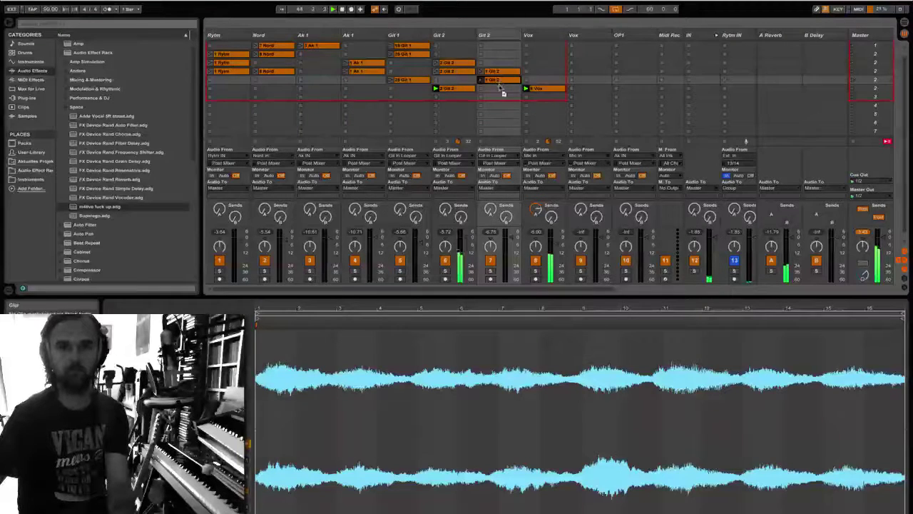
drag(498, 86, 499, 87)
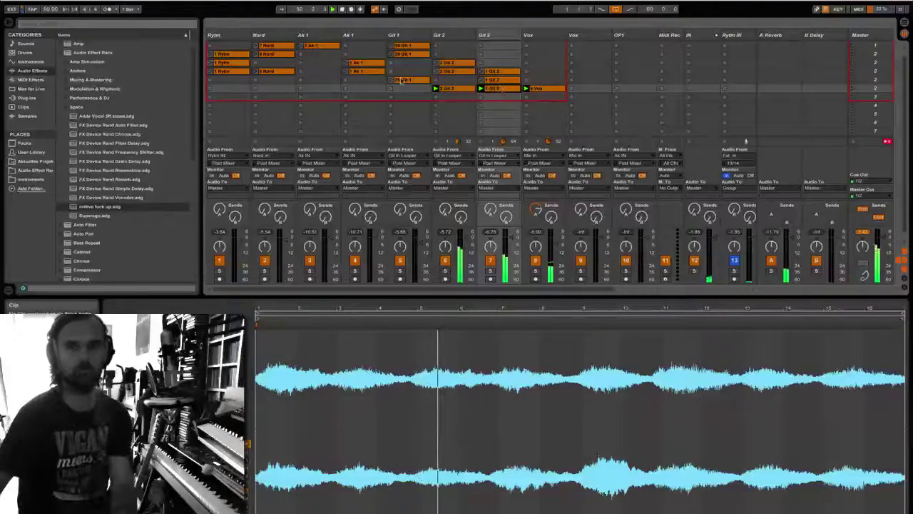
click(359, 72)
drag(359, 73, 360, 89)
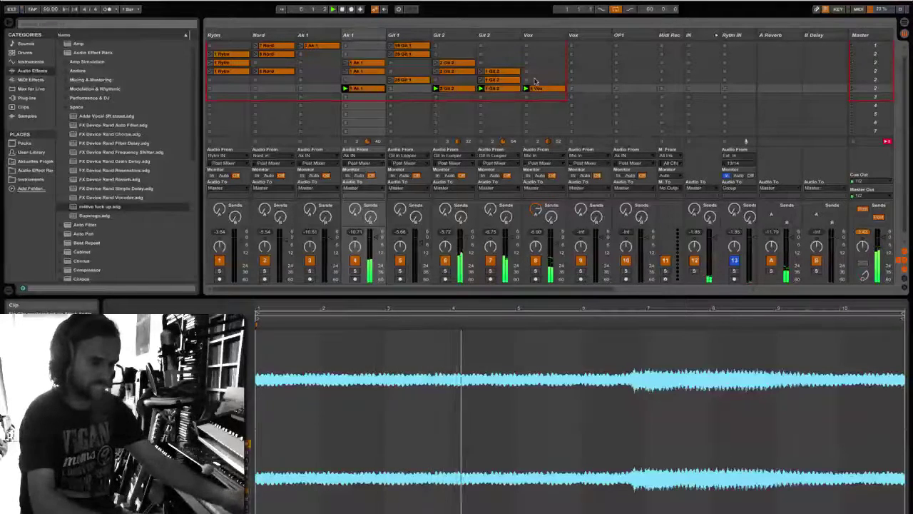
Capture the playing Ak 1, Git 2 and Vox clips as a new scene below the seventh, and launch the fourth scene
key(ctrl+shift+i)
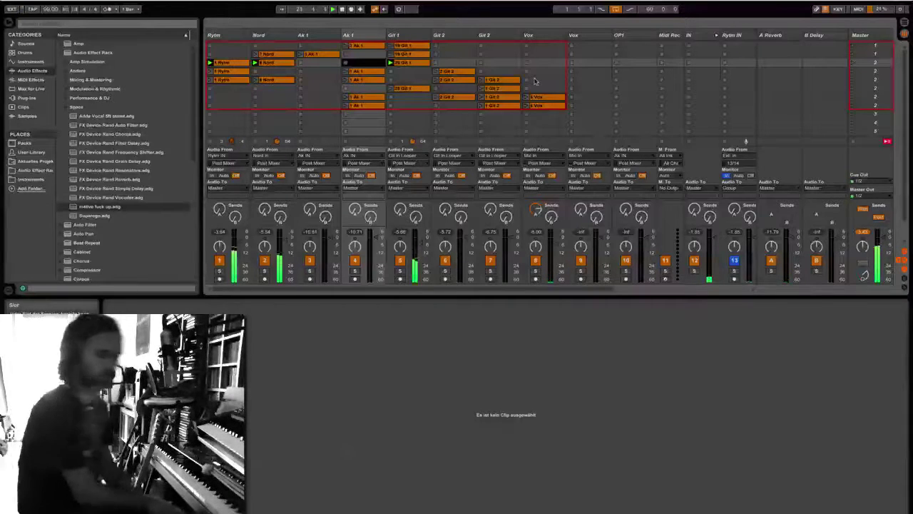
key(Down)
key(Return)
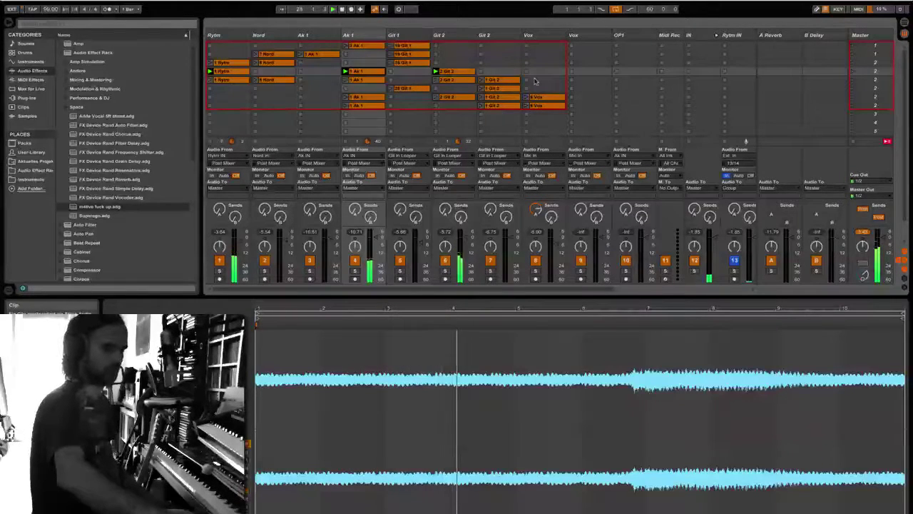
click(535, 80)
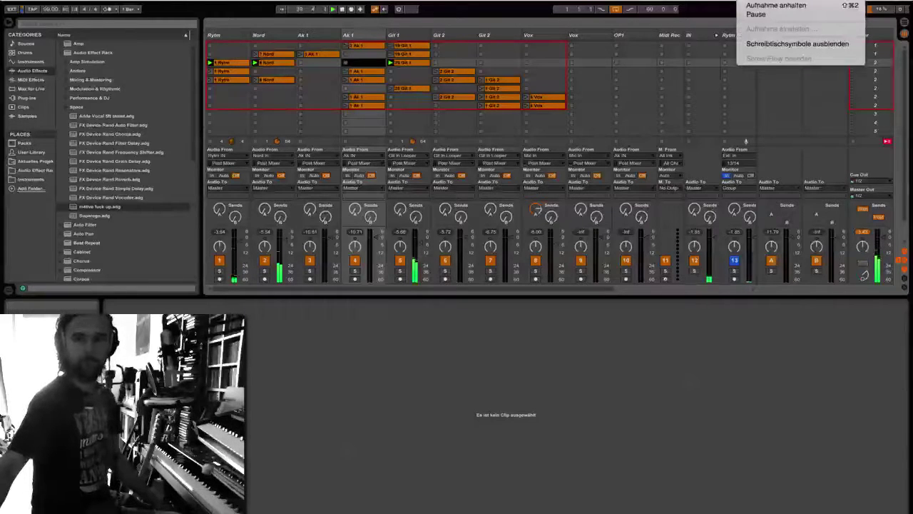
key(Escape)
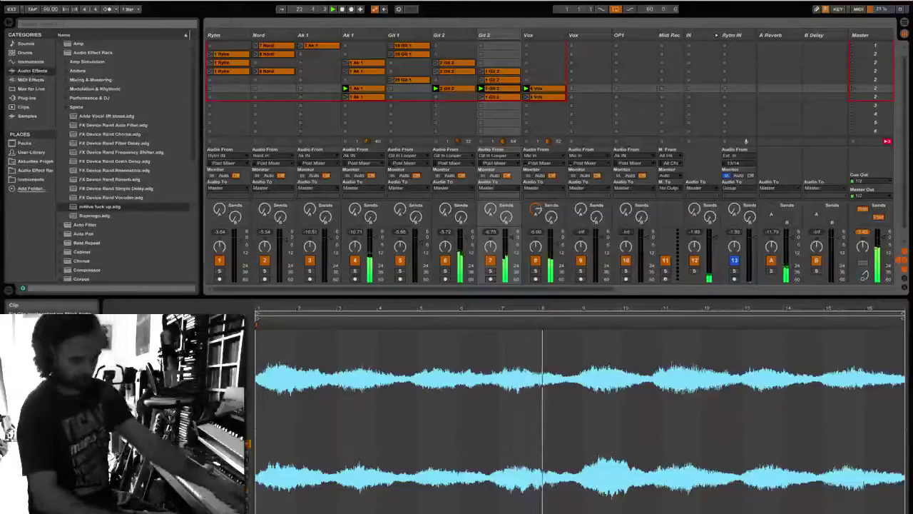
Delete the second Git 2 track's clips from the seventh and eighth scenes, and record a clip on the OP1 track in the sixth scene
key(Delete)
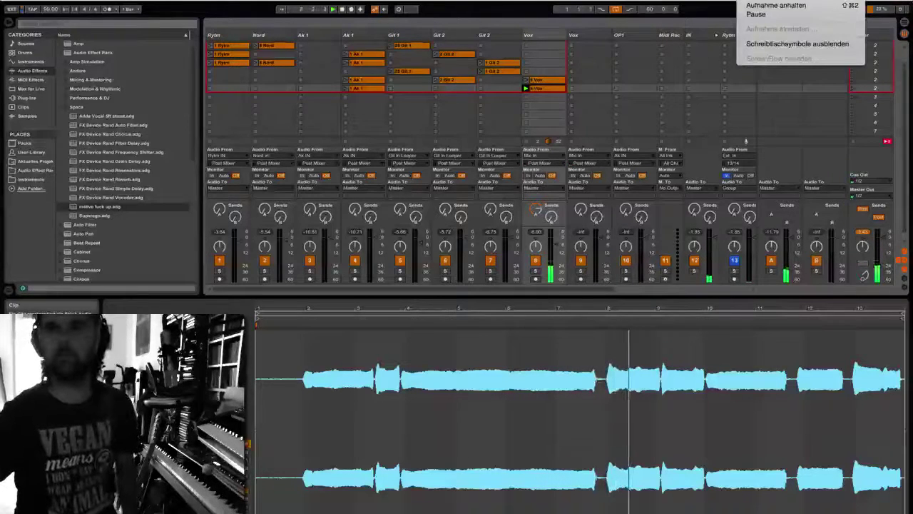
key(Escape)
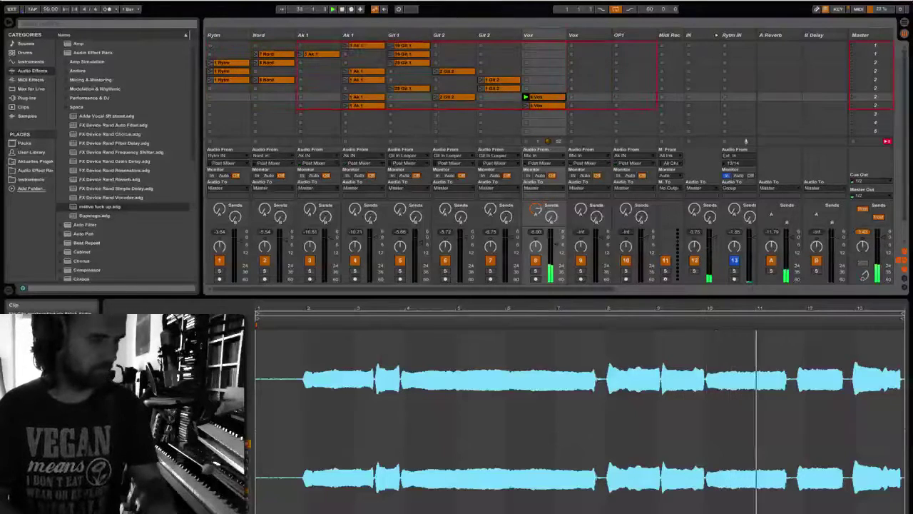
click(635, 96)
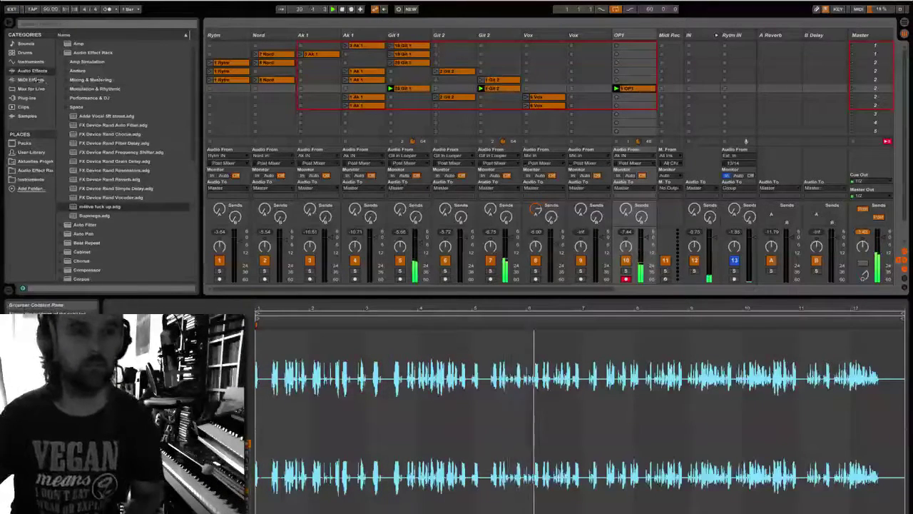
Load the FX Device Rand Chorus rack onto the OP1 track and select its Chorus device
click(98, 135)
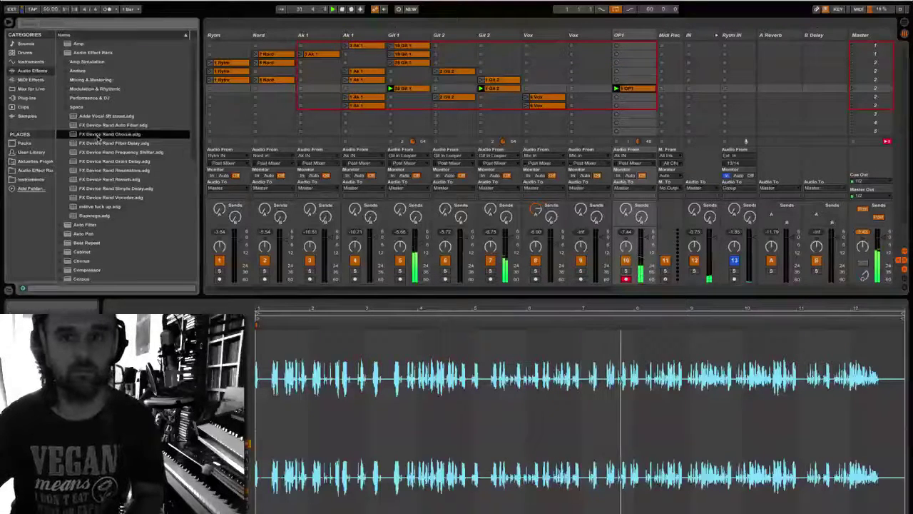
double_click(78, 135)
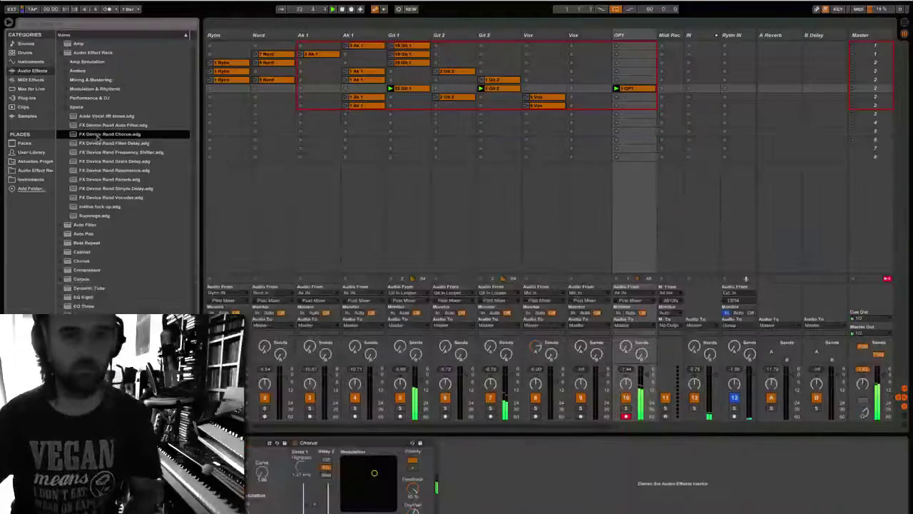
click(359, 444)
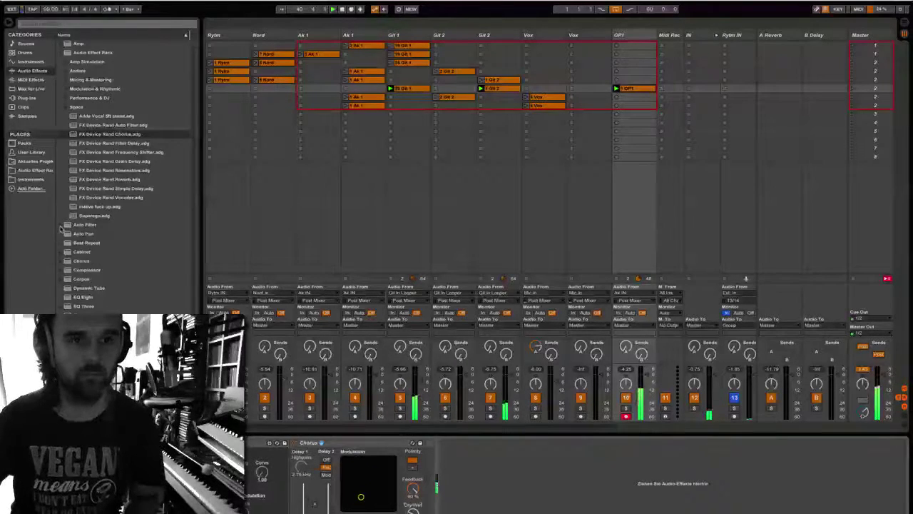
Add the Auto Filter preset Notch Step after the Chorus on the OP1 track, leaving the device expanded
click(61, 226)
click(90, 126)
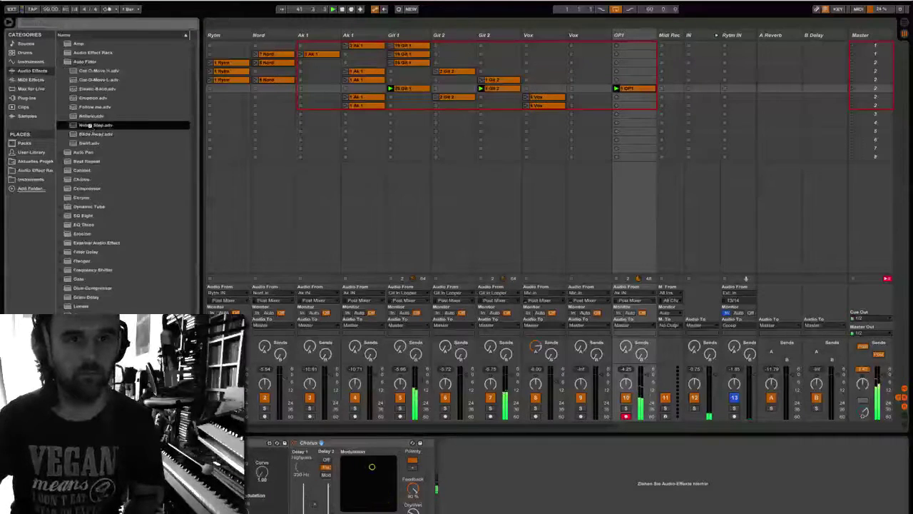
double_click(90, 126)
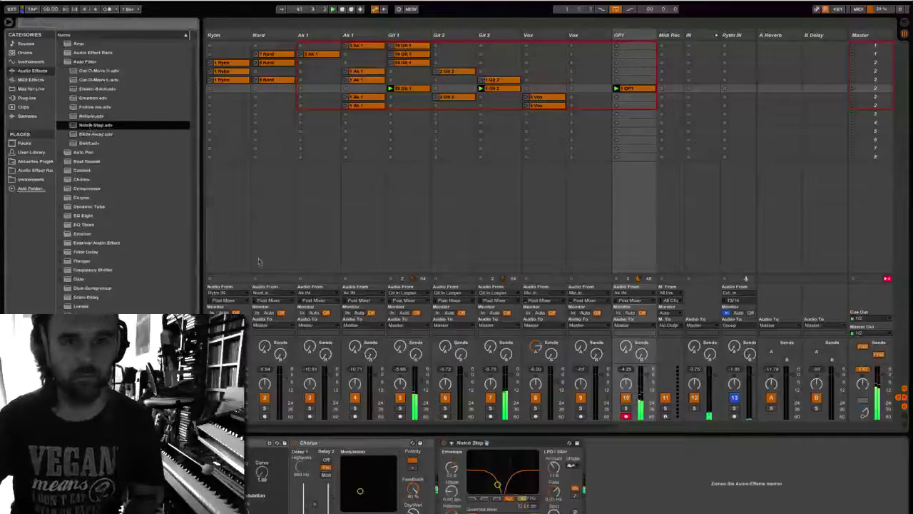
double_click(511, 444)
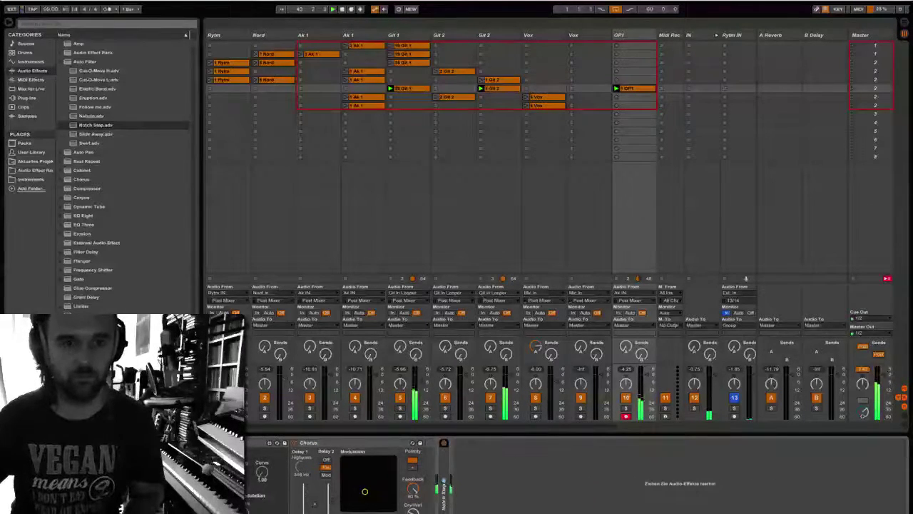
double_click(442, 468)
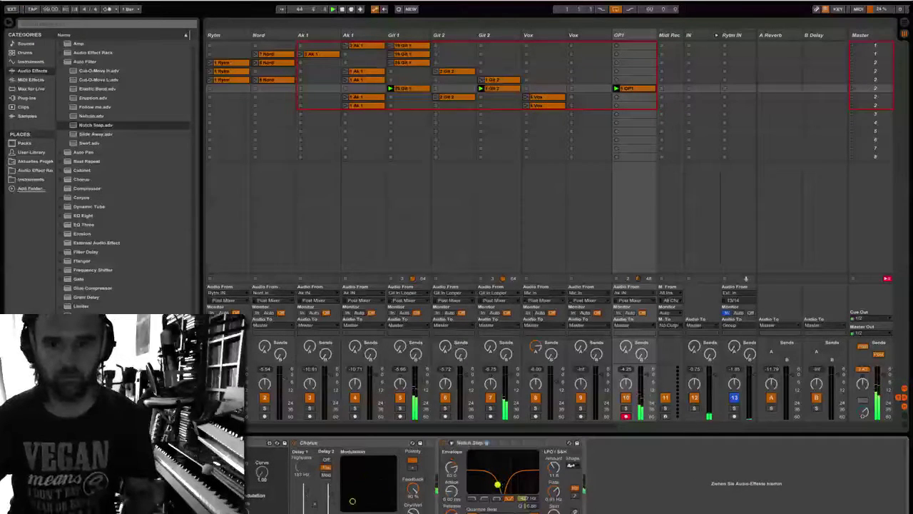
Add a Redux effect after Notch Step on the OP1 track and adjust its bit reduction
drag(354, 502, 375, 507)
key(Return)
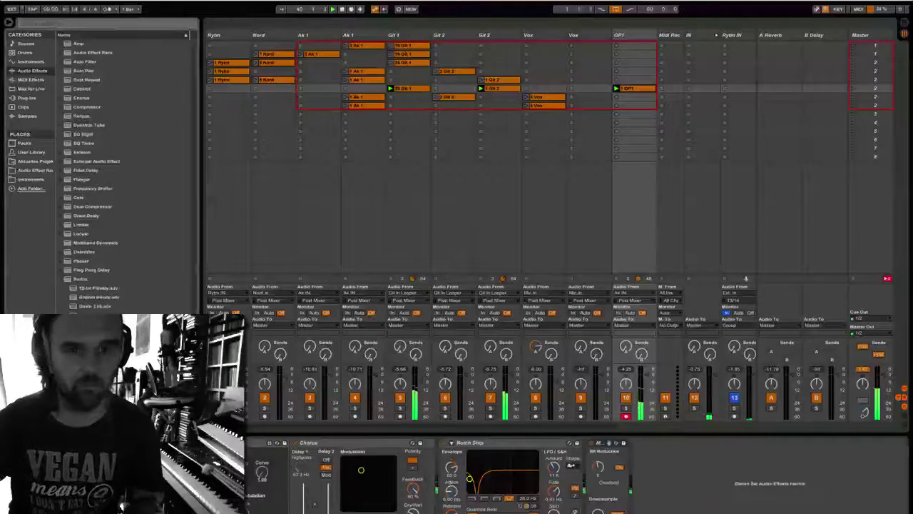
click(598, 464)
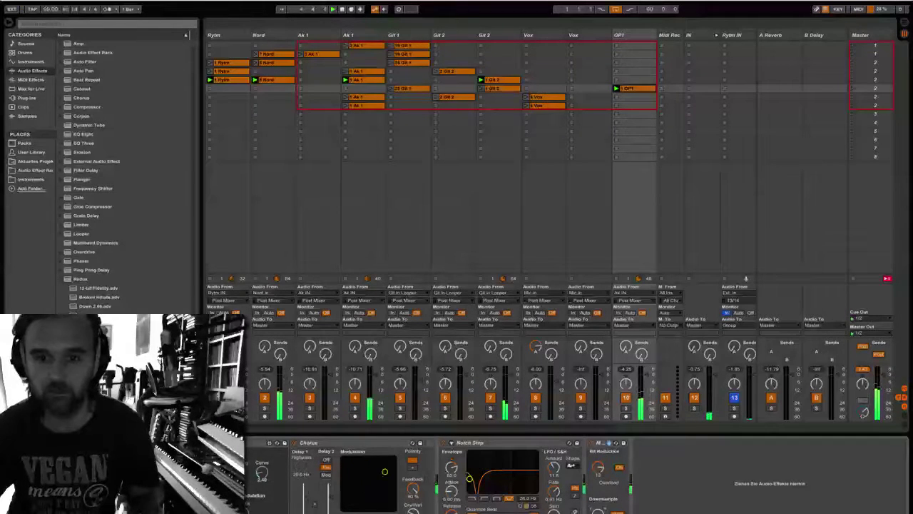
key(shift+Tab)
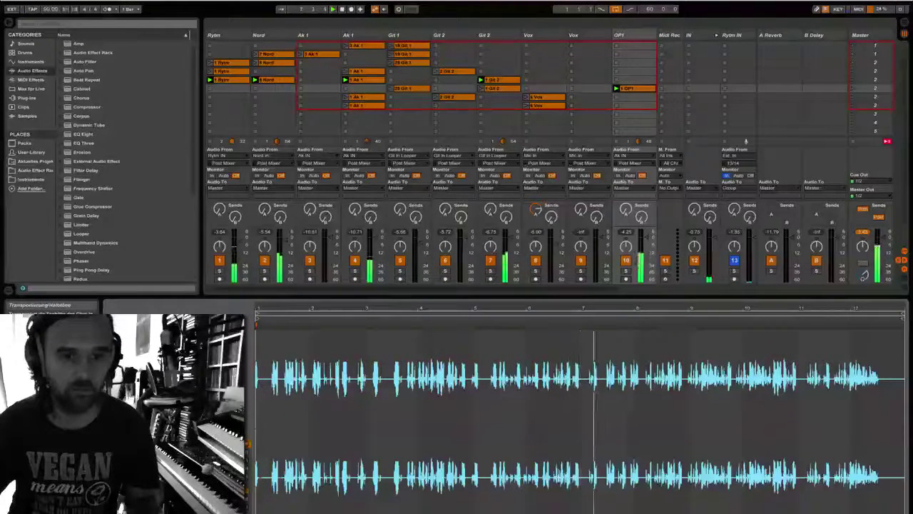
key(shift+Tab)
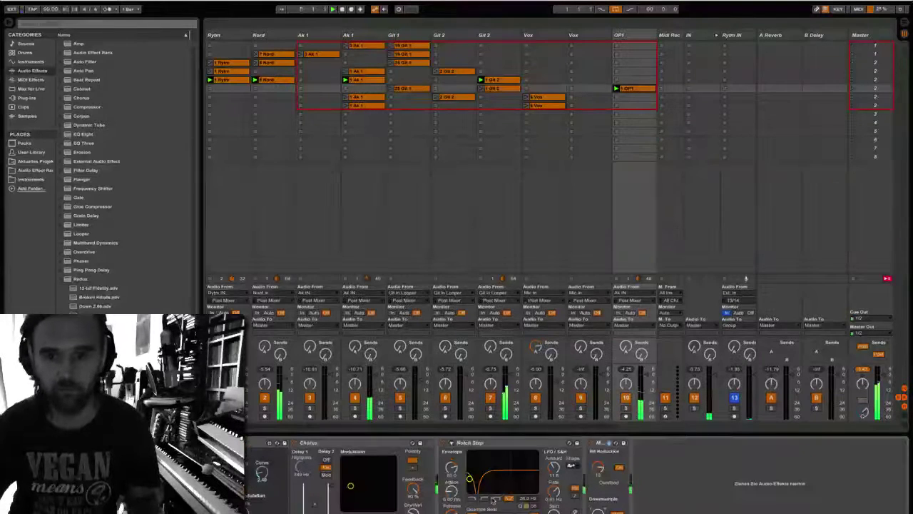